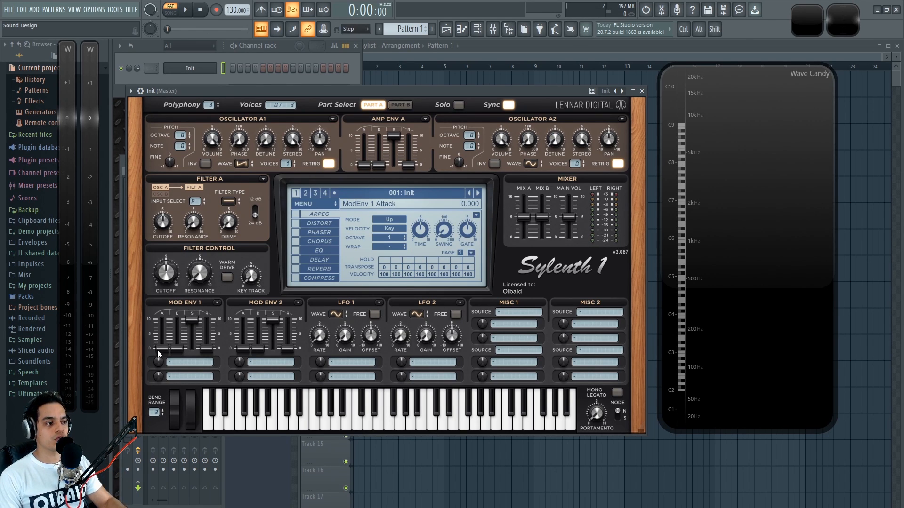
- Shape the sliders of Mod Env 1 and Mod Env 2, giving Mod Env 2 an attack of about 1.69 and a release of about 3.49
{"action": "left_click_drag", "start_coordinate": [177, 348], "coordinate": [191, 358]}
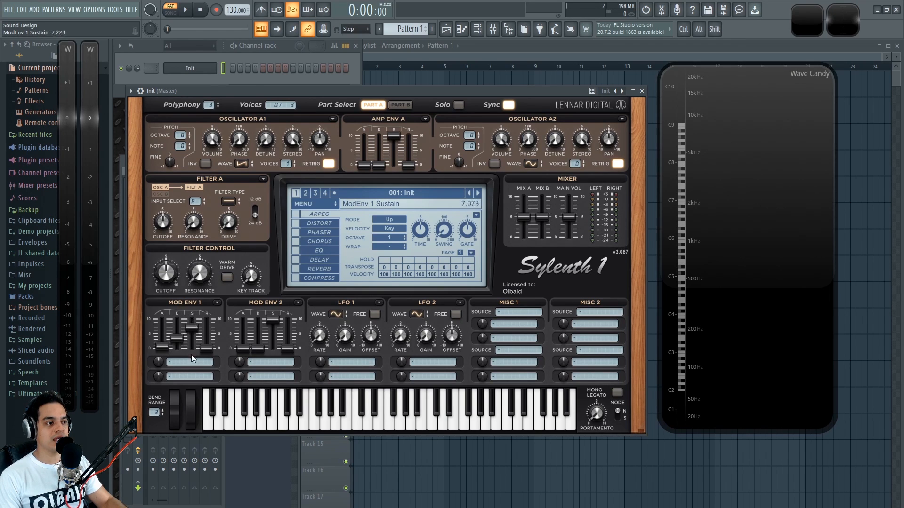
{"action": "left_click_drag", "start_coordinate": [190, 320], "coordinate": [288, 338]}
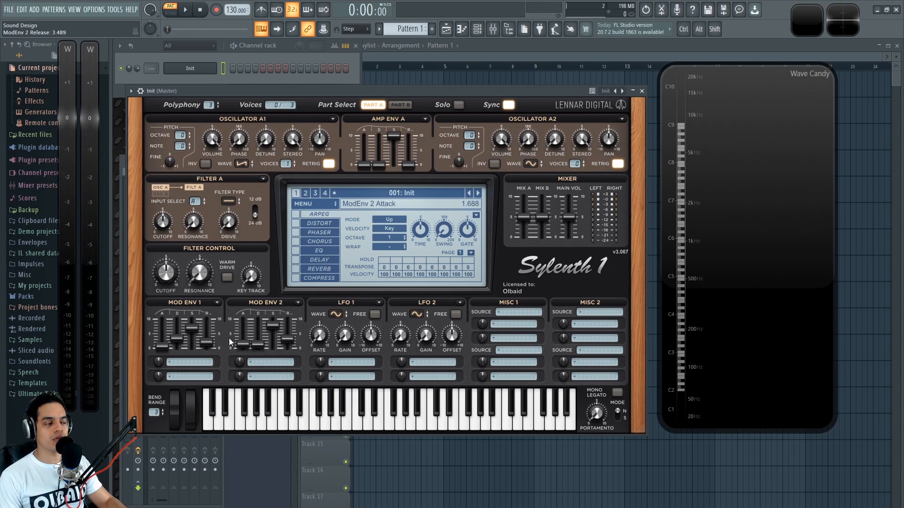
- Assign Pitch A to the first modulation destination of Mod Env 1 and play a note
{"action": "left_click", "coordinate": [171, 363]}
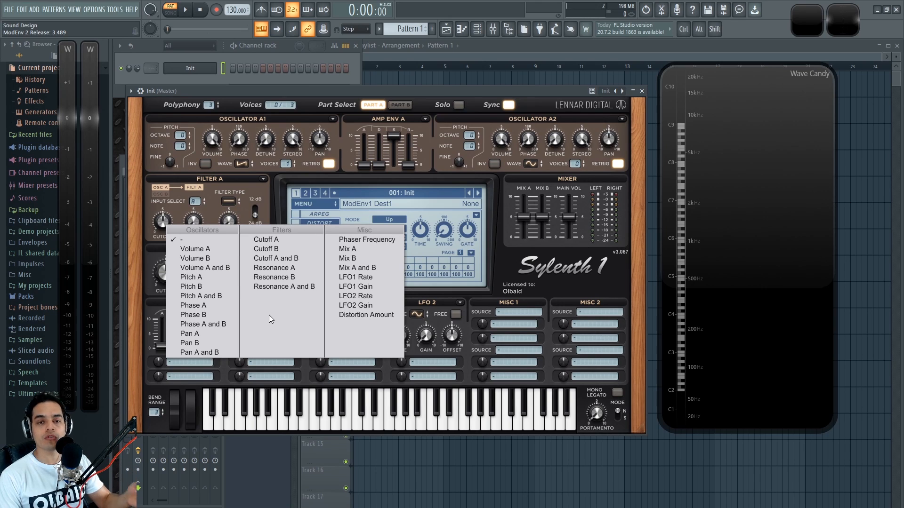
{"action": "left_click", "coordinate": [338, 93]}
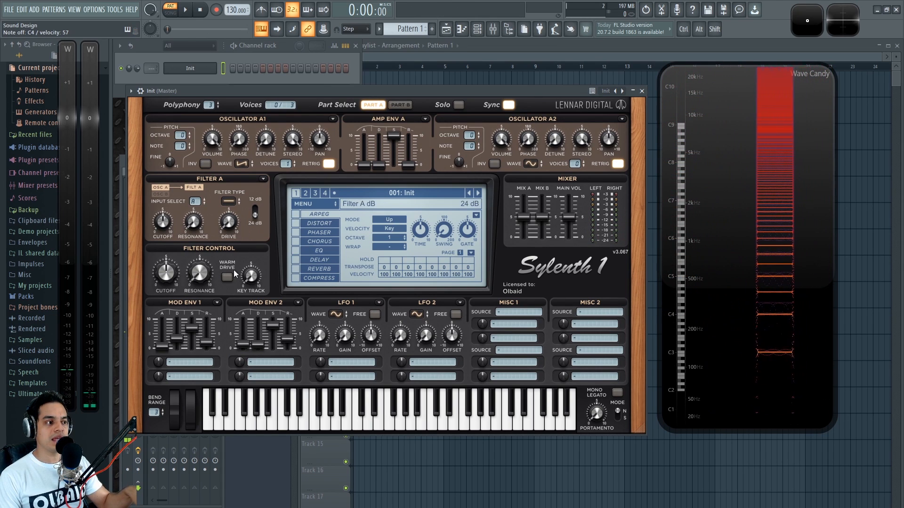
{"action": "left_click", "coordinate": [179, 360]}
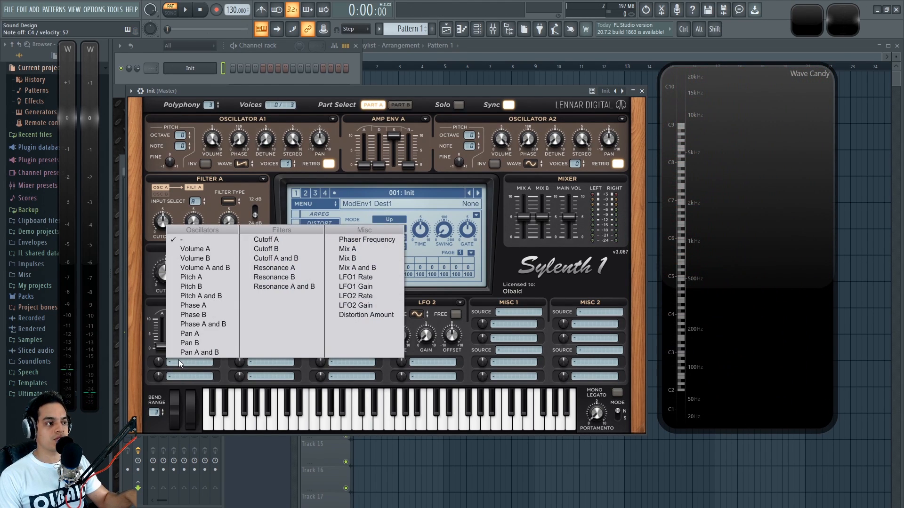
{"action": "left_click", "coordinate": [208, 282]}
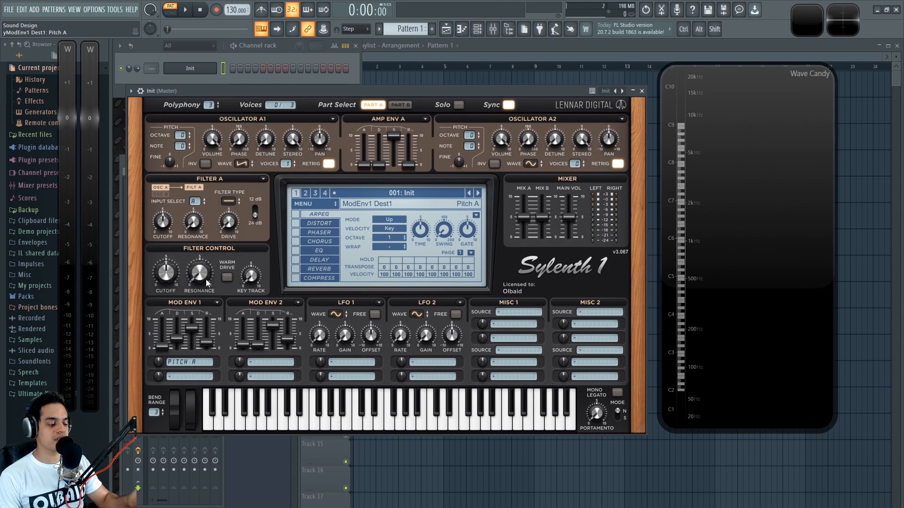
{"action": "key", "text": "z"}
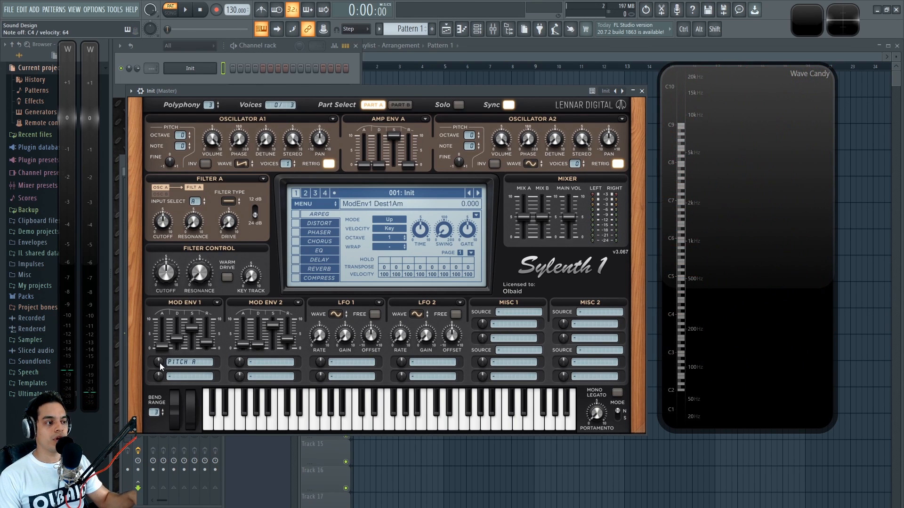
- Try positive and negative modulation amounts for the Pitch A destination of Mod Env 1
{"action": "left_click_drag", "start_coordinate": [159, 361], "coordinate": [180, 277]}
{"action": "left_click_drag", "start_coordinate": [177, 376], "coordinate": [178, 395]}
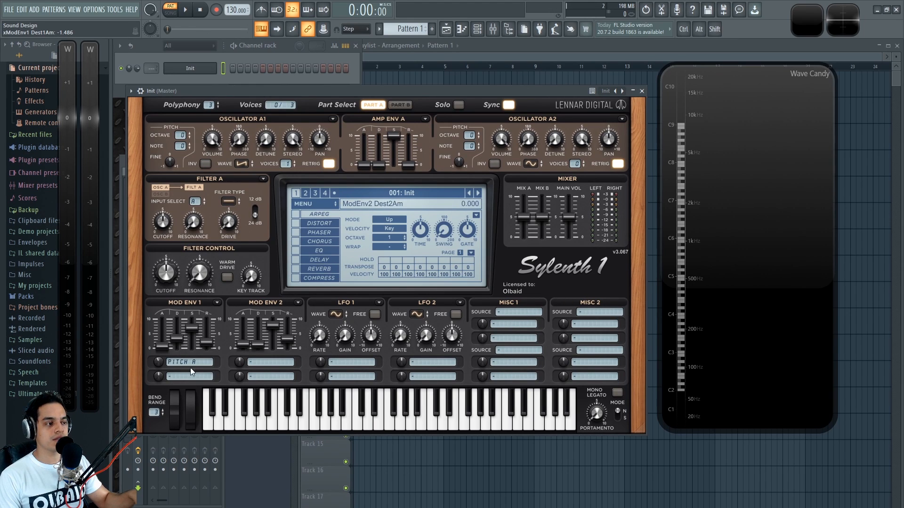
{"action": "left_click", "coordinate": [157, 362], "text": "ctrl"}
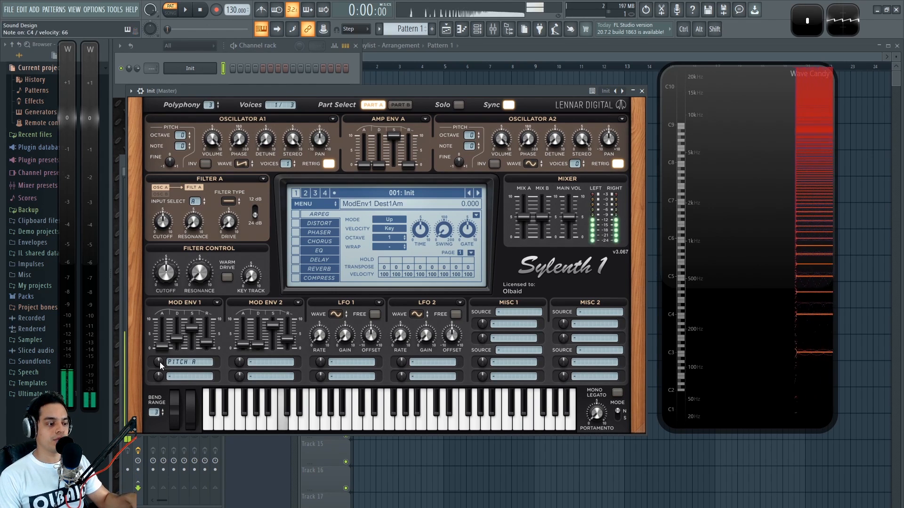
{"action": "left_click_drag", "start_coordinate": [159, 362], "coordinate": [157, 392]}
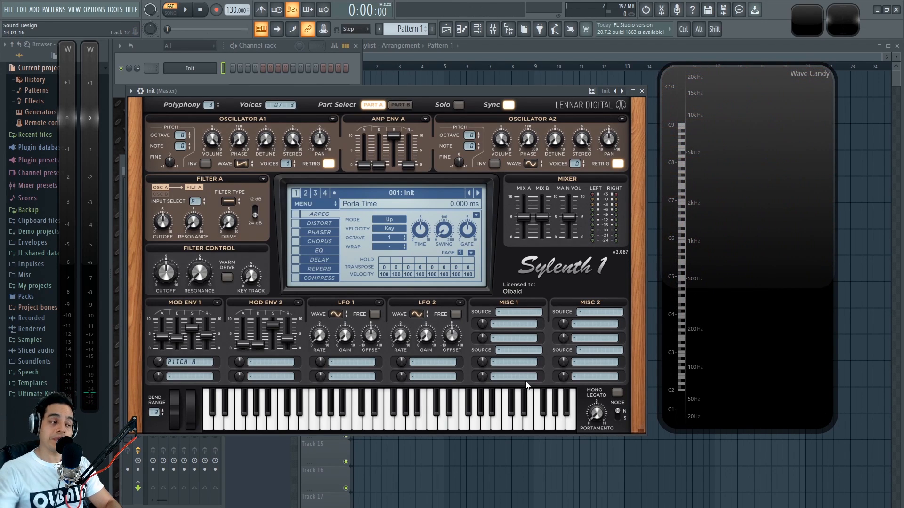
- Reshape Mod Env 1 with attack about 5.29, decay about 7.2 and release about 6.49, and raise Amp Env A's decay and release
{"action": "left_click_drag", "start_coordinate": [162, 336], "coordinate": [209, 329]}
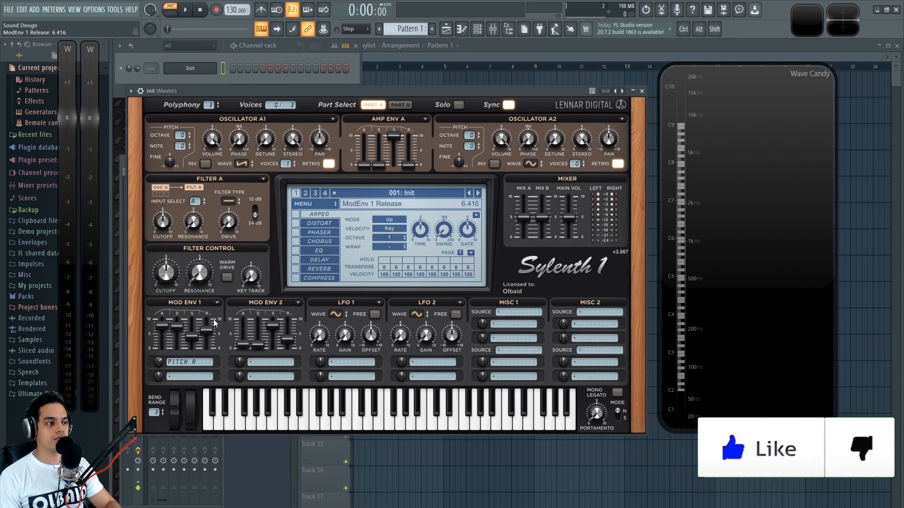
{"action": "mouse_move", "coordinate": [408, 163]}
{"action": "left_mouse_down"}
{"action": "mouse_move", "coordinate": [408, 147]}
{"action": "mouse_move", "coordinate": [381, 155]}
{"action": "mouse_move", "coordinate": [412, 152]}
{"action": "left_mouse_up"}
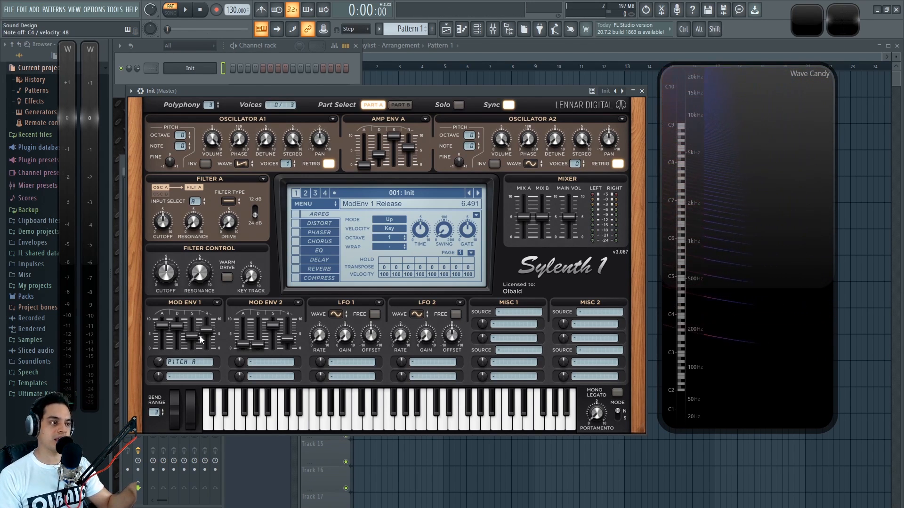
{"action": "scroll", "coordinate": [161, 334], "scroll_direction": "down", "scroll_amount": 2}
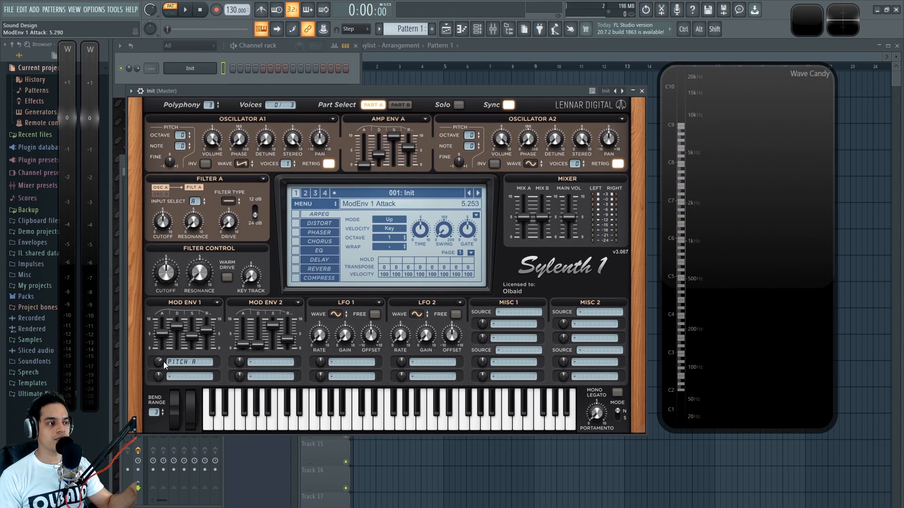
- Try Pitch A modulation amounts of about 0.94, 6.15 and 2.35 on Mod Env 1, and reset the amount to zero
{"action": "left_click_drag", "start_coordinate": [158, 365], "coordinate": [161, 379]}
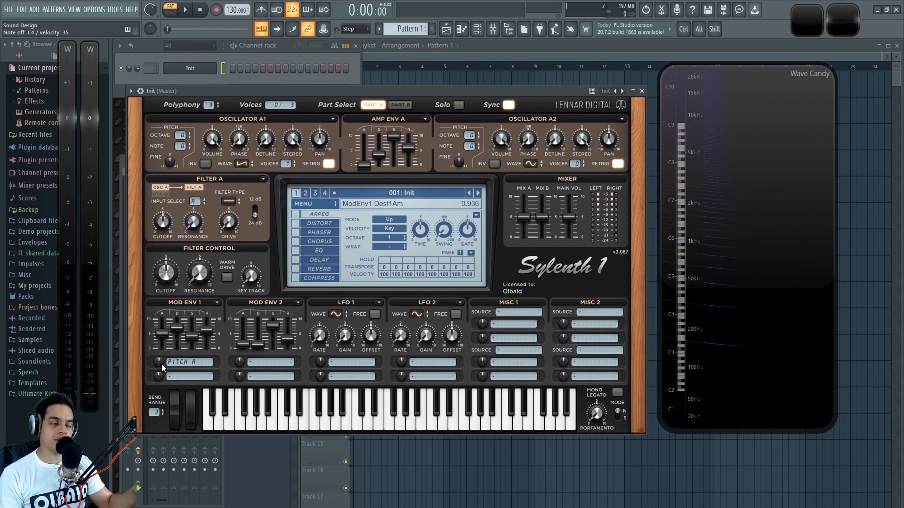
{"action": "left_click_drag", "start_coordinate": [159, 364], "coordinate": [175, 229]}
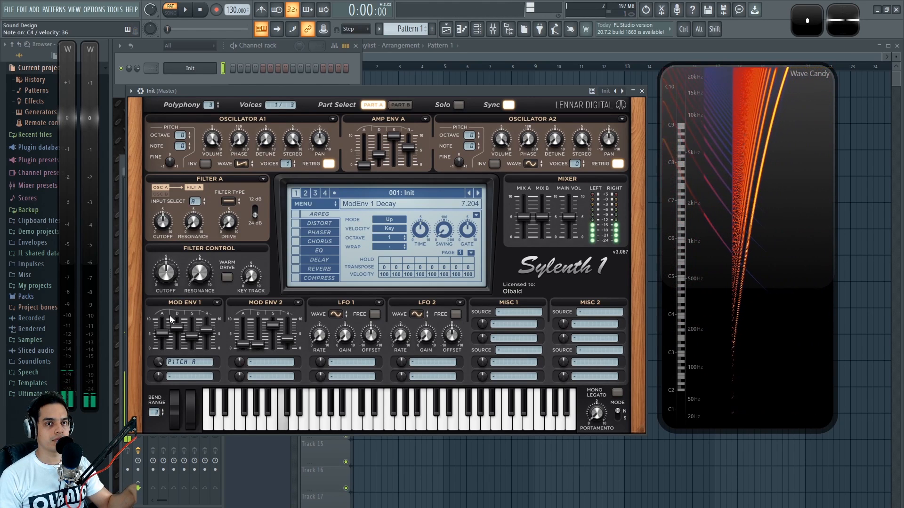
{"action": "left_click_drag", "start_coordinate": [158, 364], "coordinate": [160, 402]}
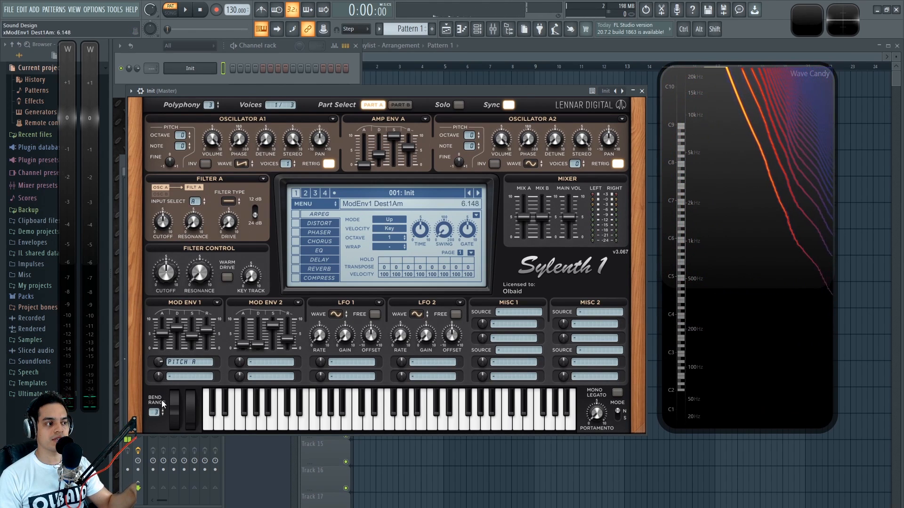
{"action": "left_click_drag", "start_coordinate": [159, 363], "coordinate": [163, 396]}
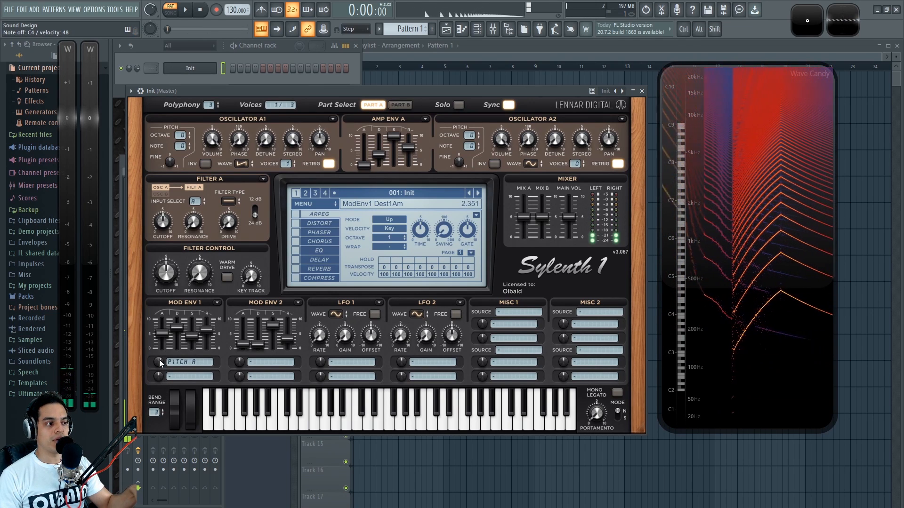
{"action": "left_click", "coordinate": [159, 359], "text": "ctrl"}
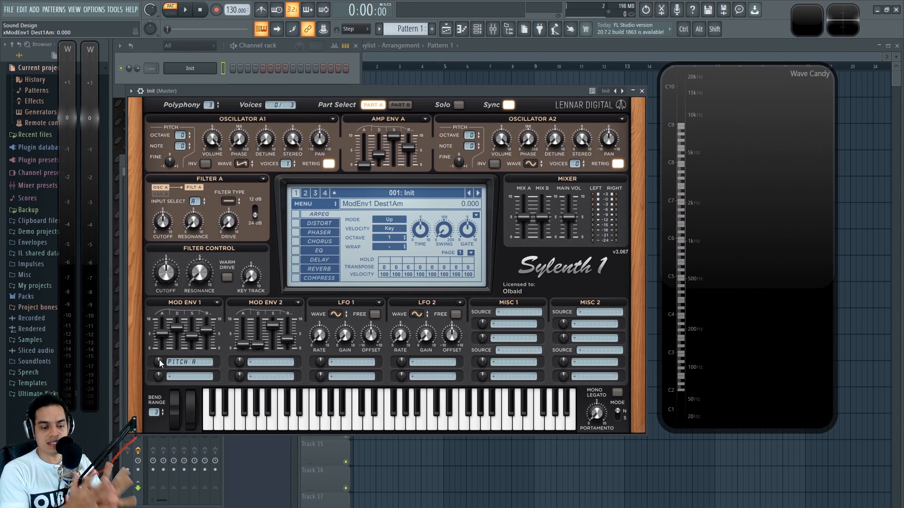
- Readjust the Pitch A modulation amount while playing notes, and set Mod Env 1's attack to about 3.72
{"action": "left_click_drag", "start_coordinate": [159, 360], "coordinate": [157, 395]}
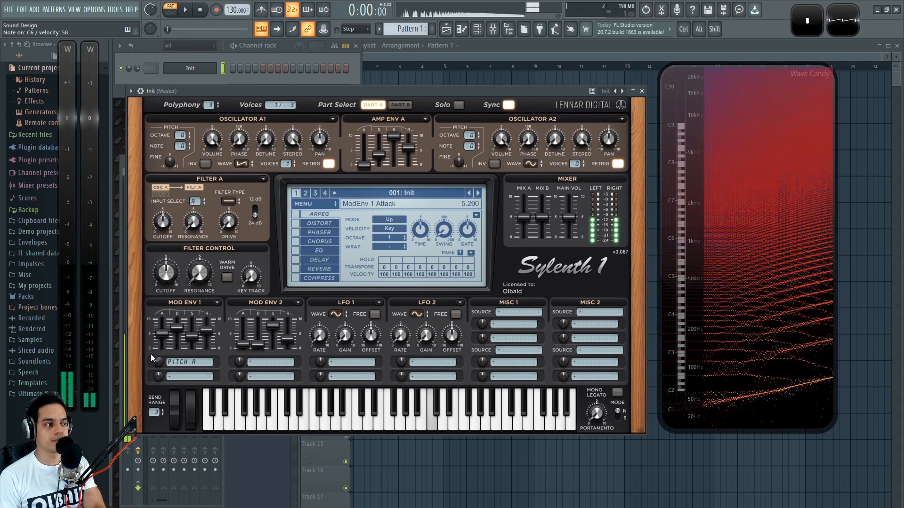
{"action": "left_click_drag", "start_coordinate": [157, 363], "coordinate": [163, 351]}
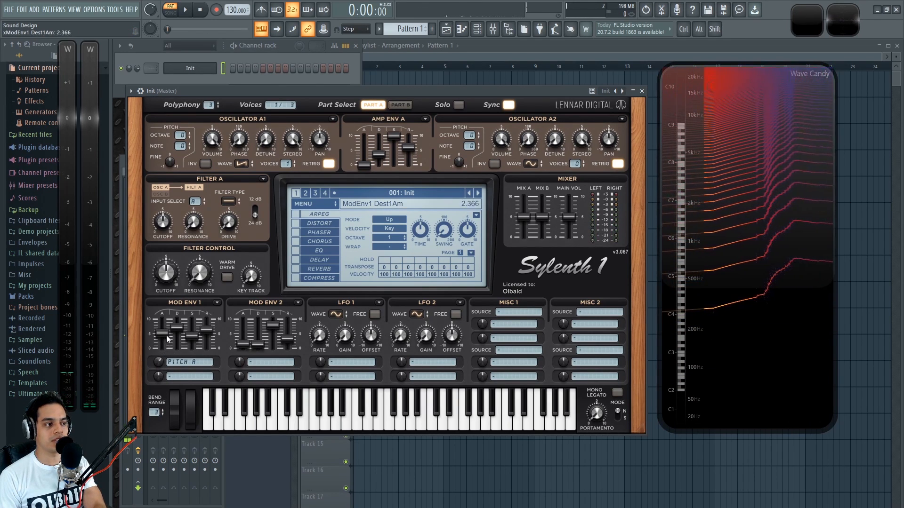
{"action": "left_click_drag", "start_coordinate": [159, 363], "coordinate": [159, 368]}
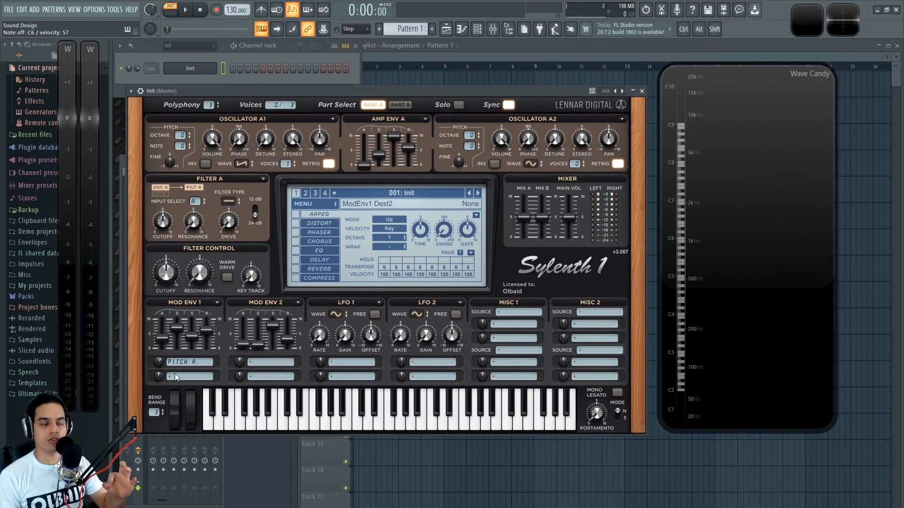
- Assign Pan A to the second modulation destination of Mod Env 1
{"action": "left_click", "coordinate": [175, 375]}
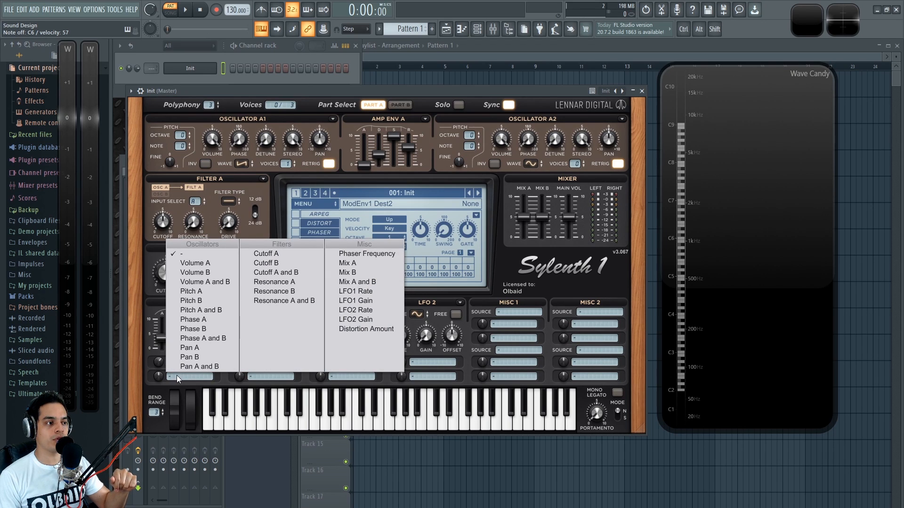
{"action": "left_click", "coordinate": [199, 349]}
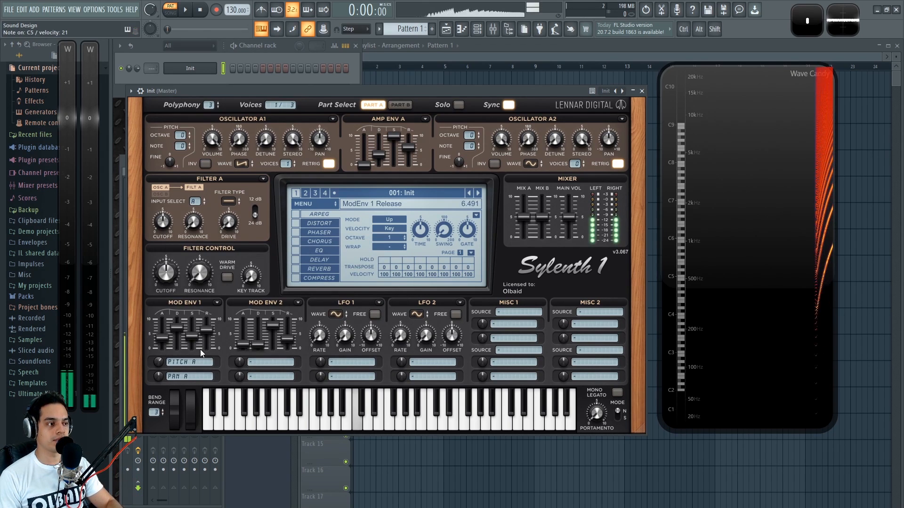
- Try positive and negative Pan A modulation amounts on Mod Env 1, and reset the amount to zero
{"action": "left_click_drag", "start_coordinate": [159, 378], "coordinate": [169, 347]}
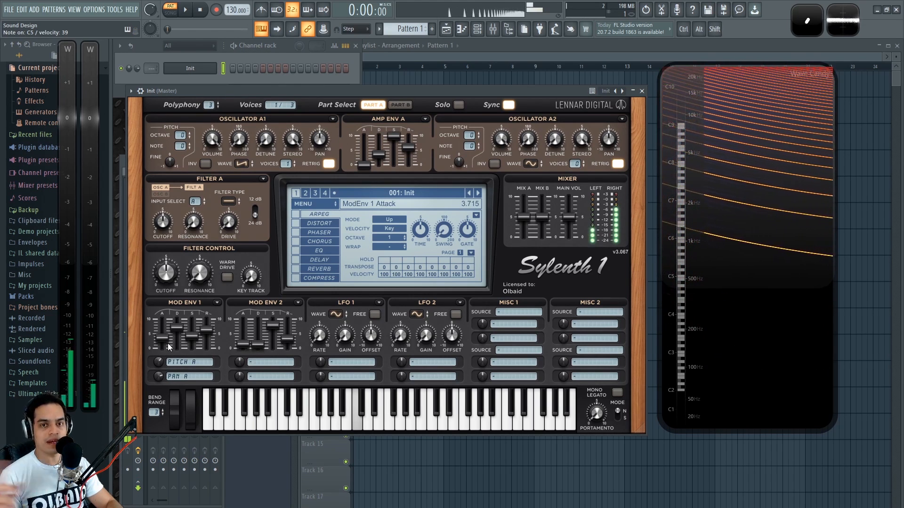
{"action": "left_click_drag", "start_coordinate": [158, 375], "coordinate": [165, 487]}
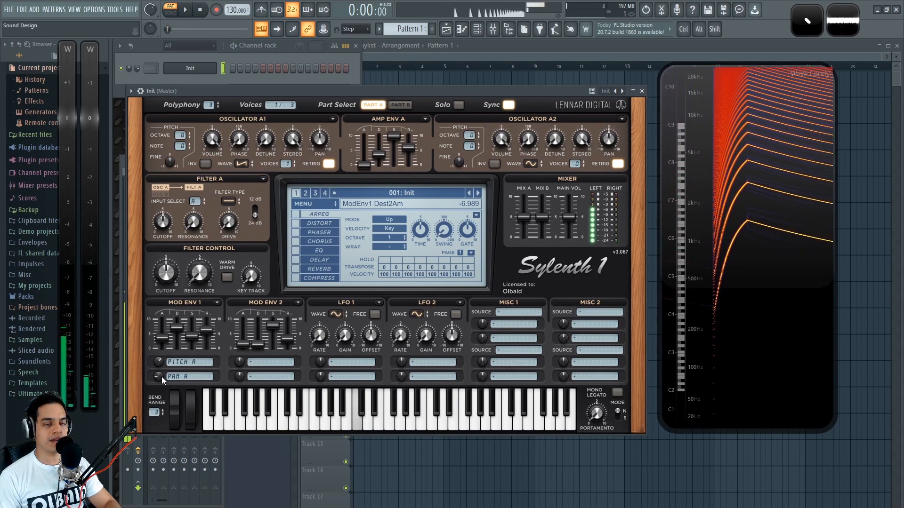
{"action": "left_click_drag", "start_coordinate": [159, 376], "coordinate": [166, 361]}
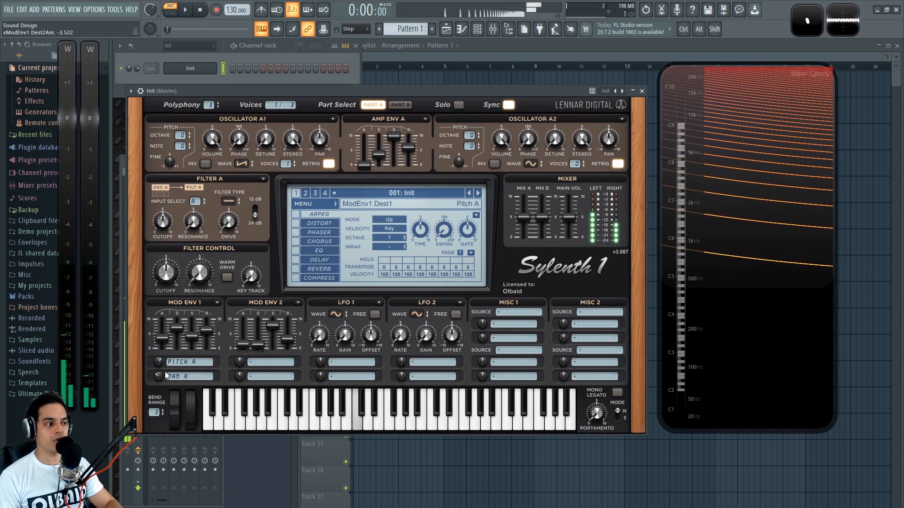
{"action": "double_click", "coordinate": [161, 376]}
{"action": "left_click", "coordinate": [188, 361]}
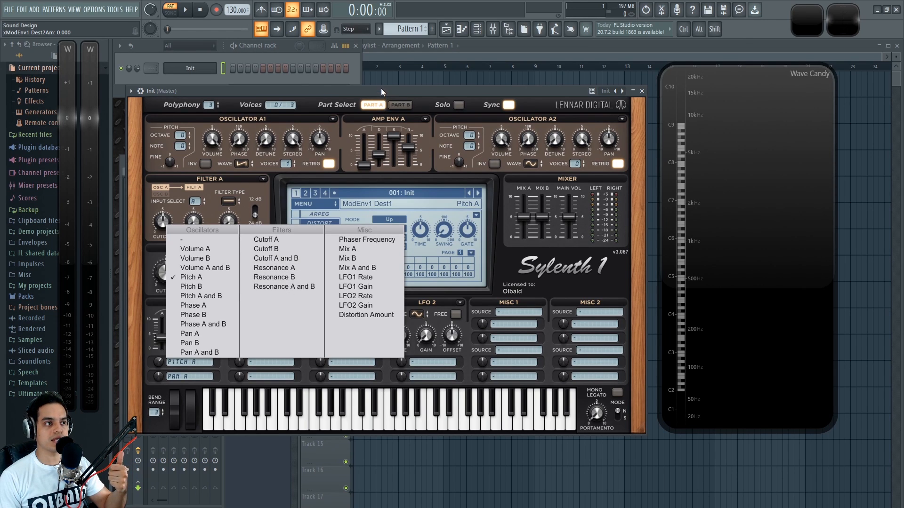
{"action": "left_click", "coordinate": [204, 275]}
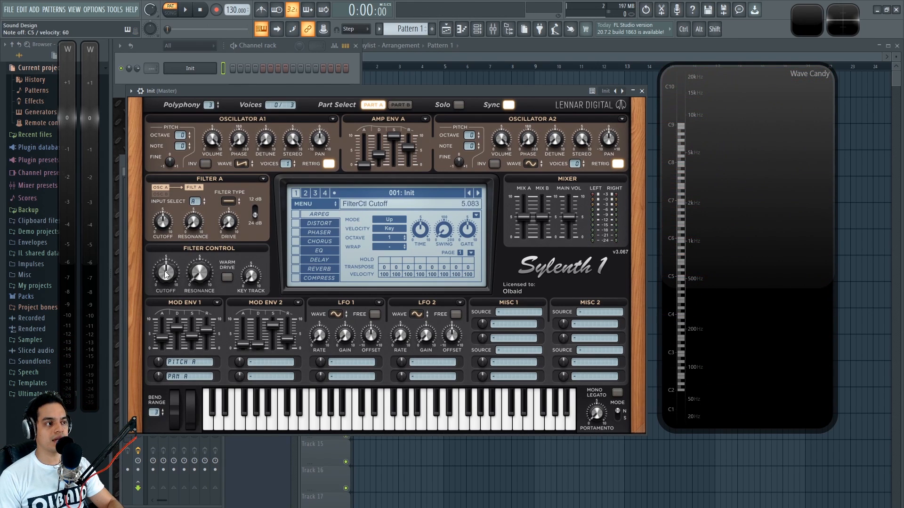
{"action": "left_click", "coordinate": [399, 105]}
{"action": "left_click", "coordinate": [374, 106]}
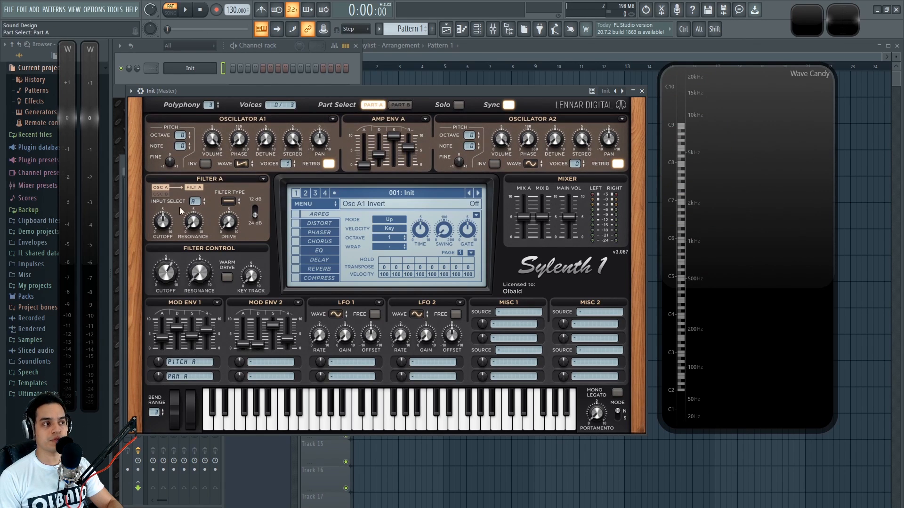
- Set Filter A's type to Bandpass and try out its cutoff, resonance and drive
{"action": "left_click", "coordinate": [227, 201]}
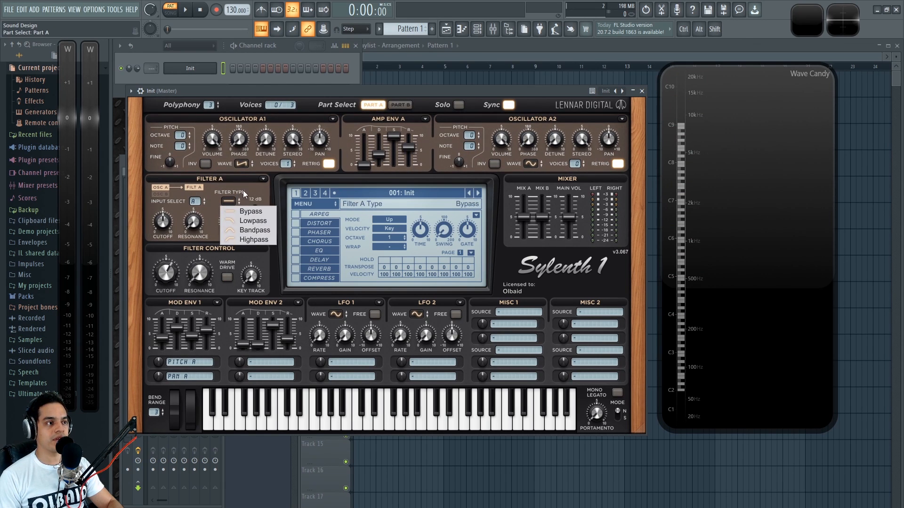
{"action": "left_click", "coordinate": [260, 231]}
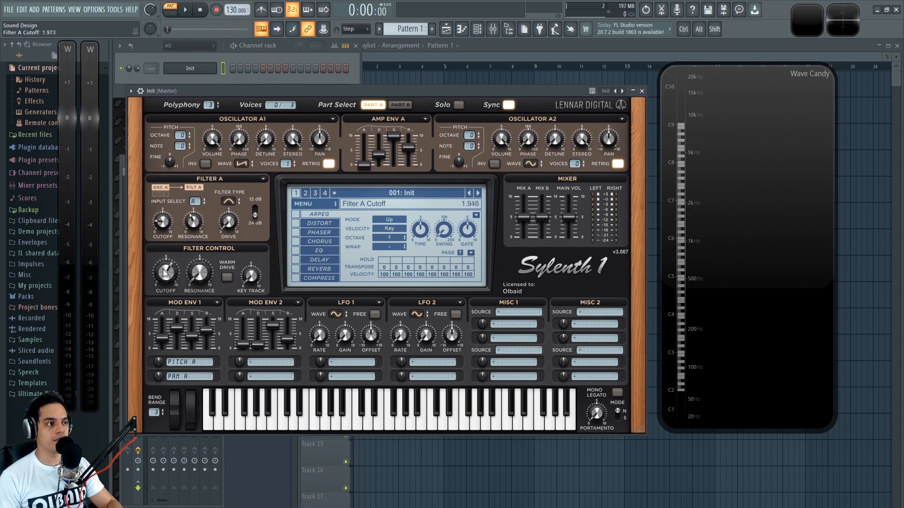
{"action": "left_click_drag", "start_coordinate": [163, 269], "coordinate": [163, 266]}
{"action": "left_click_drag", "start_coordinate": [194, 224], "coordinate": [200, 113]}
{"action": "left_click_drag", "start_coordinate": [228, 224], "coordinate": [221, 188]}
{"action": "mouse_move", "coordinate": [163, 227]}
{"action": "left_mouse_down"}
{"action": "mouse_move", "coordinate": [168, 190]}
{"action": "mouse_move", "coordinate": [165, 238]}
{"action": "left_mouse_up"}
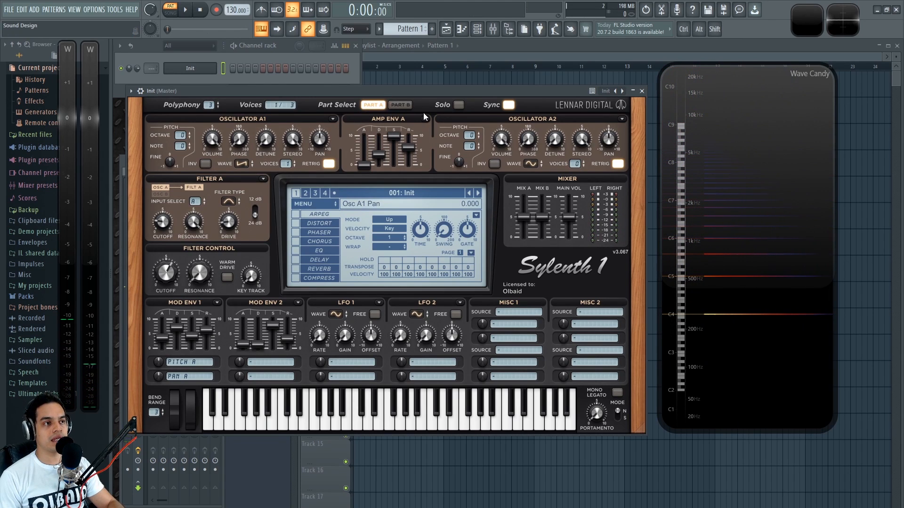
- Switch to Part B and set Filter B's type to Bandpass
{"action": "left_click", "coordinate": [401, 105]}
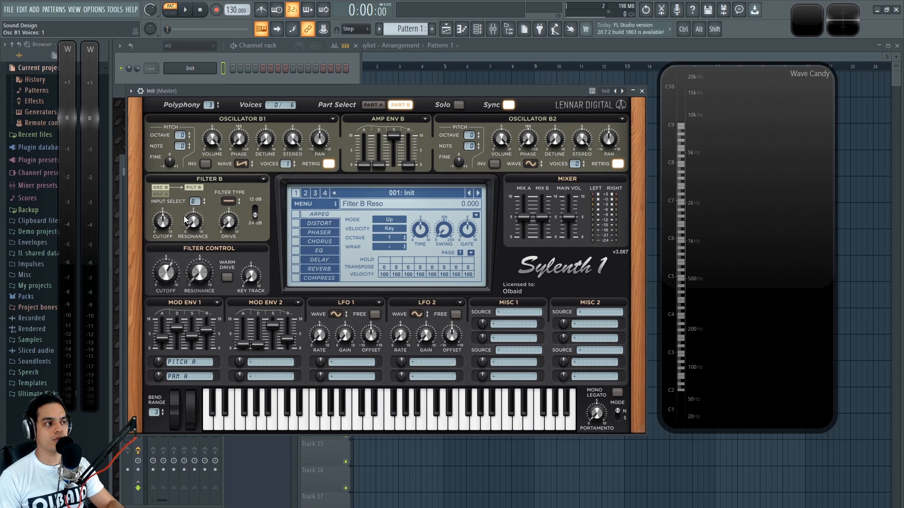
{"action": "left_click", "coordinate": [228, 201]}
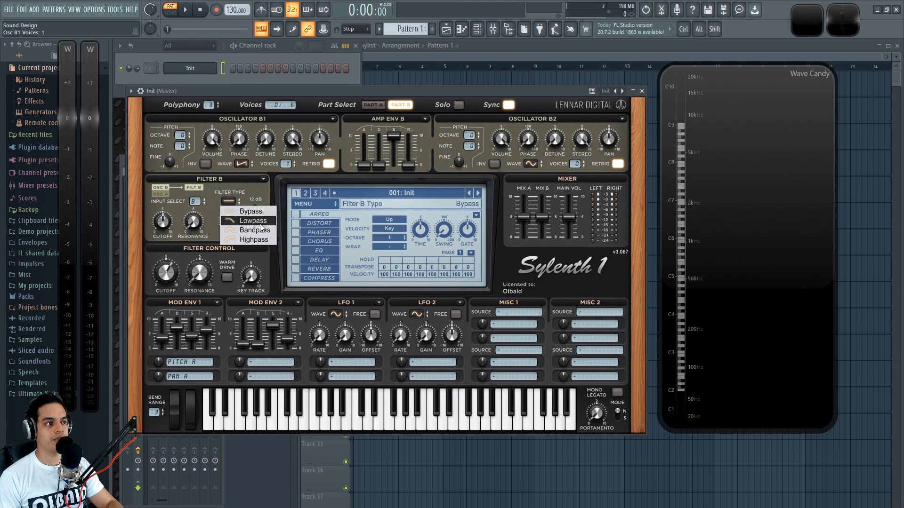
{"action": "left_click", "coordinate": [247, 233]}
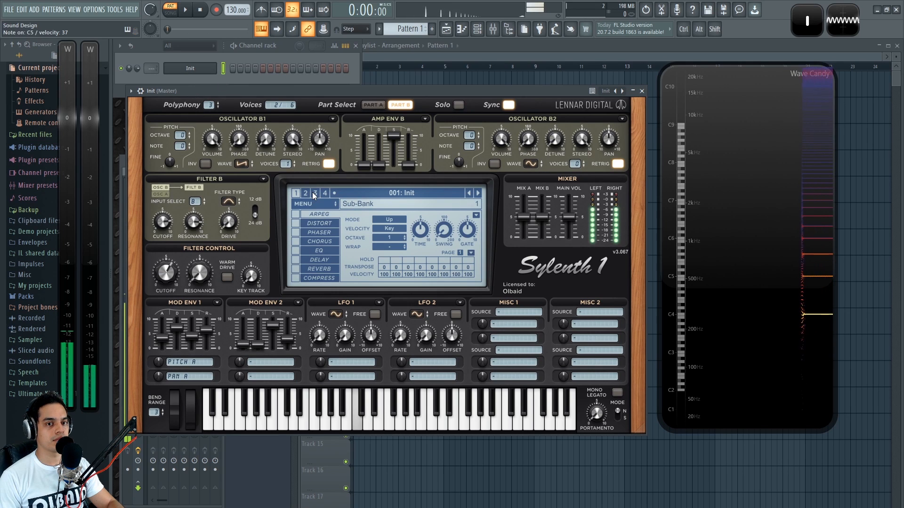
- Try out Filter B's cutoff and the shared Filter Control cutoff while switching between the two parts, ending on Part A
{"action": "left_click_drag", "start_coordinate": [164, 231], "coordinate": [164, 259]}
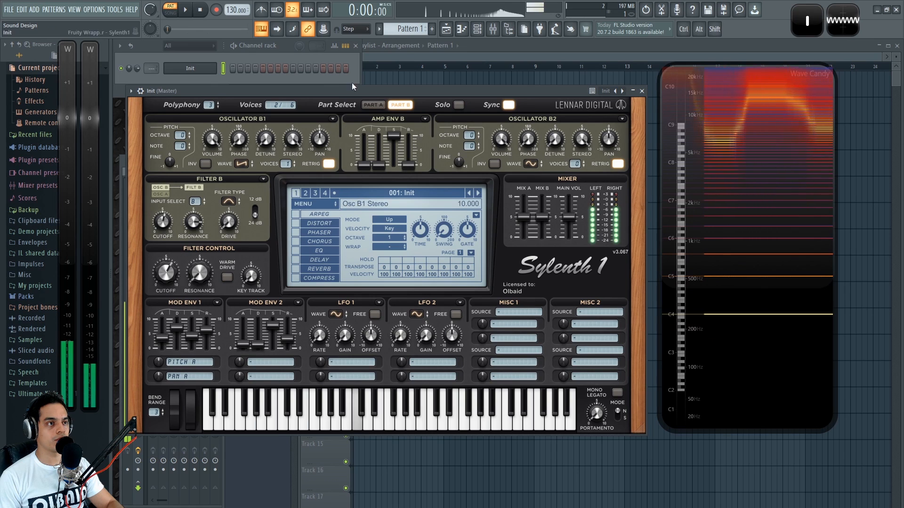
{"action": "left_click", "coordinate": [378, 105]}
{"action": "left_click", "coordinate": [400, 106]}
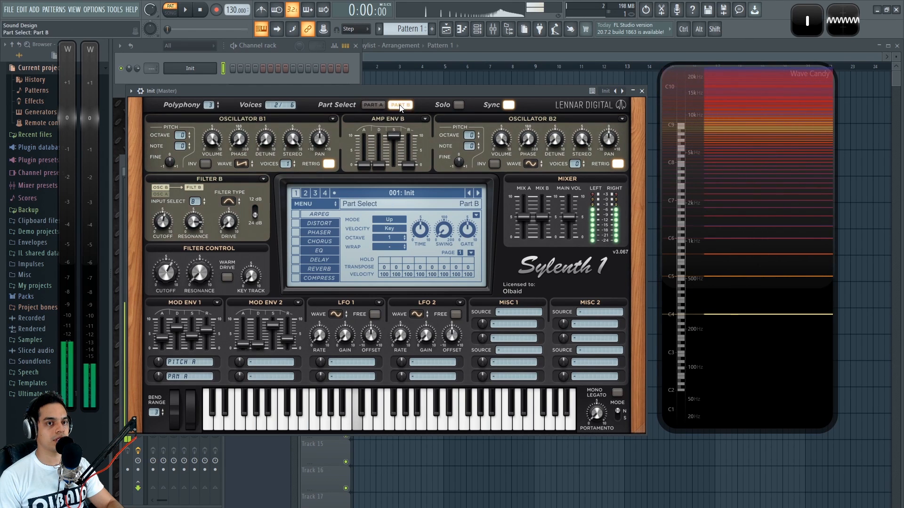
{"action": "left_click_drag", "start_coordinate": [166, 272], "coordinate": [180, 260]}
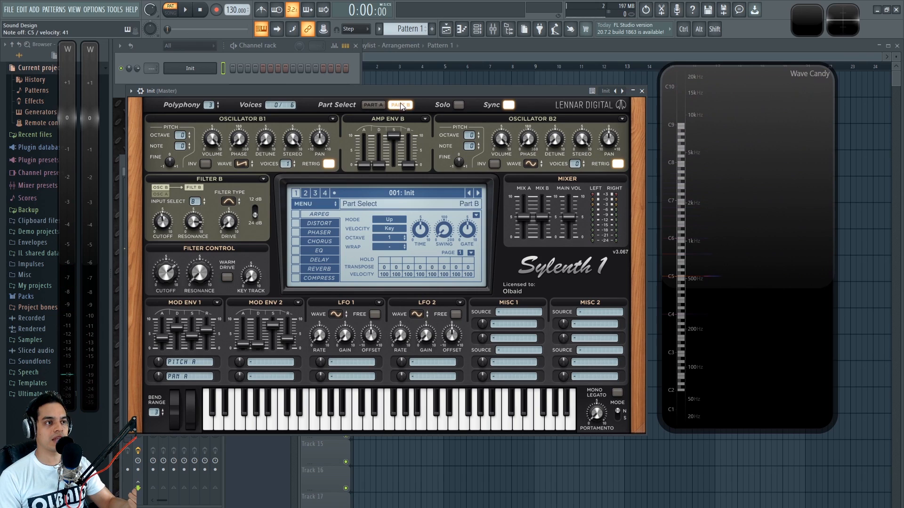
{"action": "left_click", "coordinate": [373, 104]}
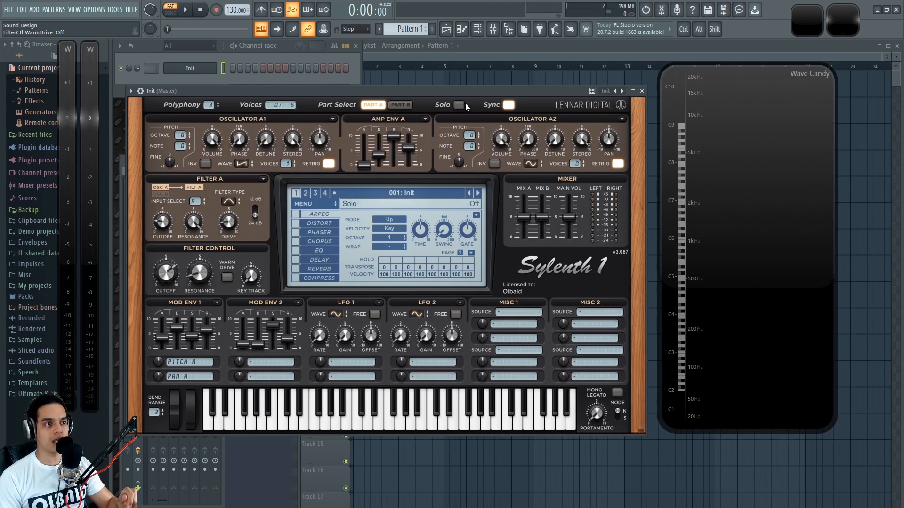
{"action": "left_click", "coordinate": [401, 105]}
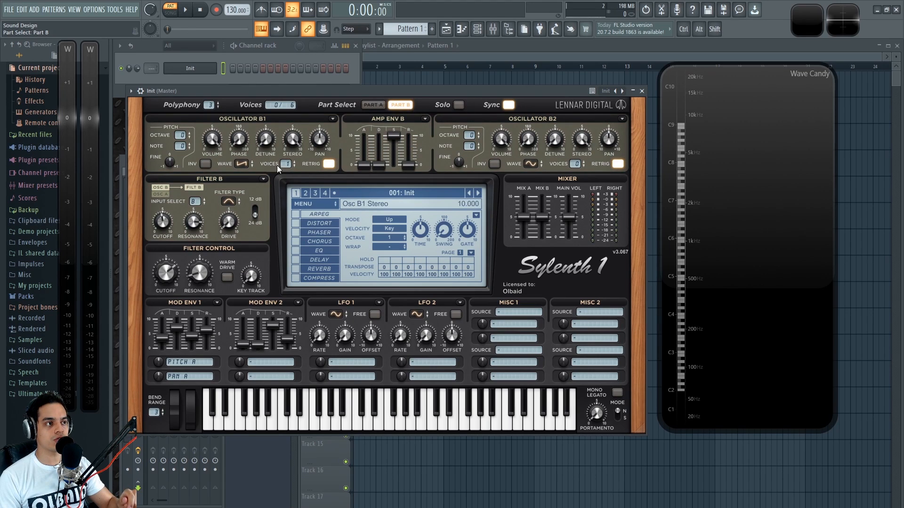
{"action": "left_click", "coordinate": [374, 105]}
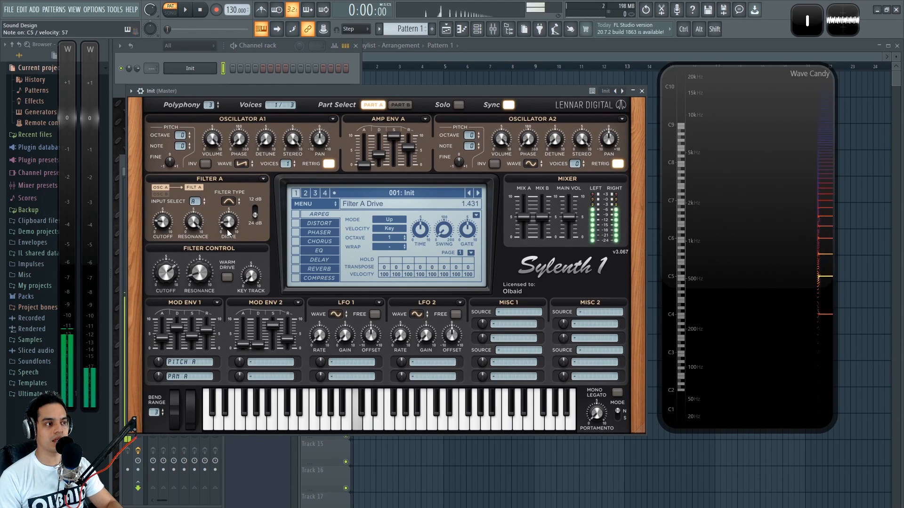
- Set Filter A's type to Bypass and sweep the Filter Control cutoff
{"action": "left_click", "coordinate": [225, 209]}
{"action": "left_click", "coordinate": [251, 214]}
{"action": "left_click_drag", "start_coordinate": [170, 273], "coordinate": [169, 234]}
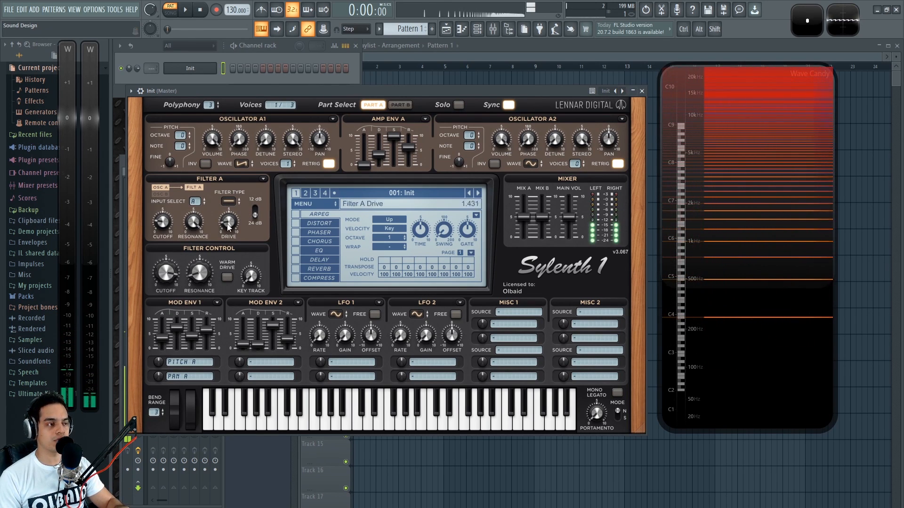
- Turn on Warm Drive in Filter Control and set Filter A's type to Lowpass
{"action": "left_click", "coordinate": [228, 277]}
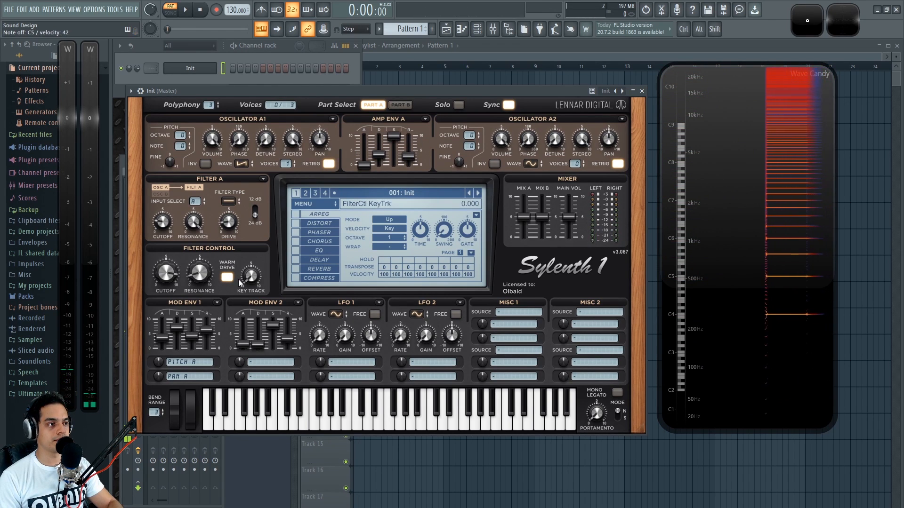
{"action": "left_click", "coordinate": [228, 201]}
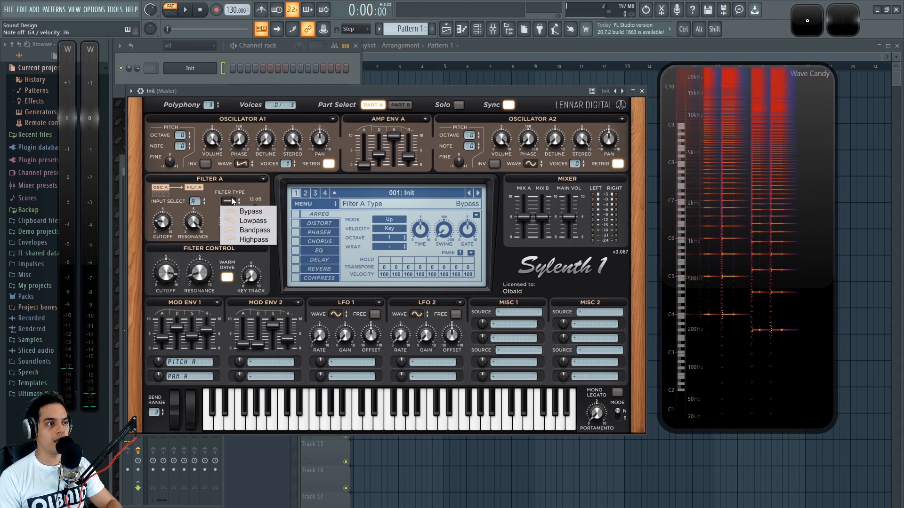
{"action": "left_click", "coordinate": [248, 223]}
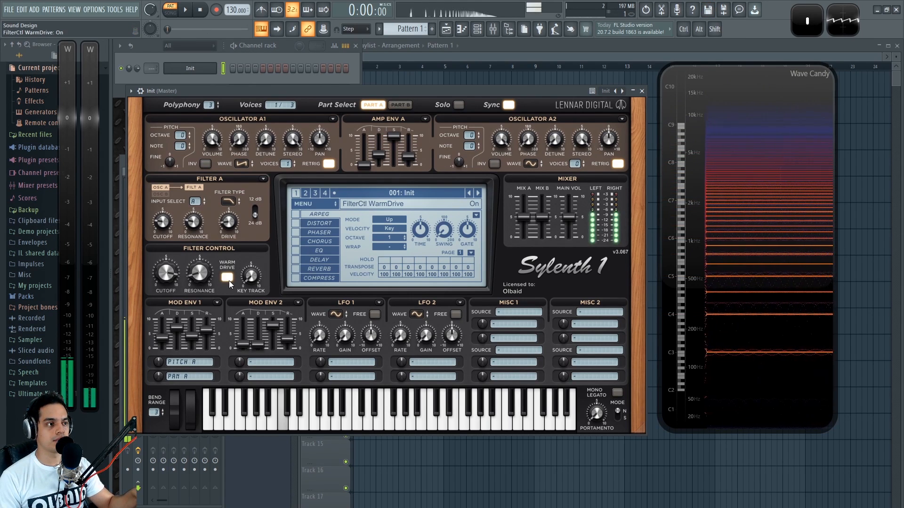
- Compare the sound with Warm Drive off and on, leaving it on
{"action": "left_click", "coordinate": [229, 281]}
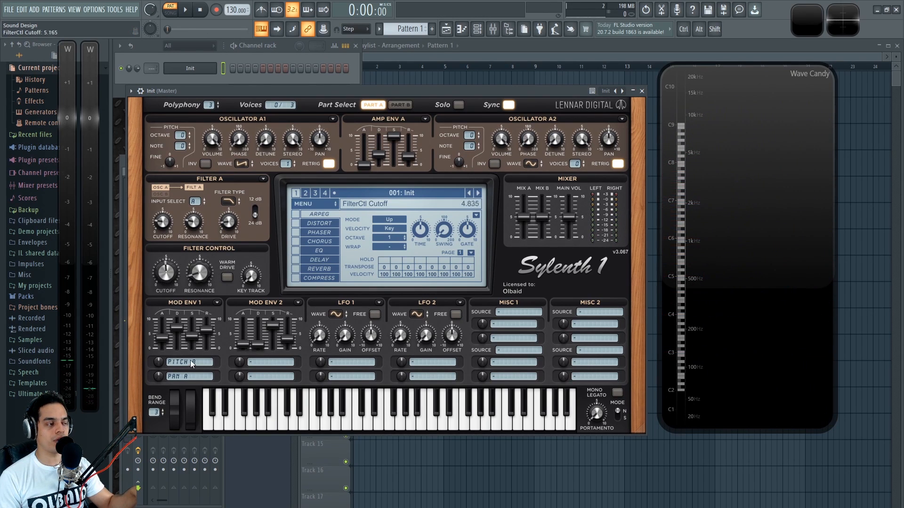
{"action": "left_click", "coordinate": [230, 278]}
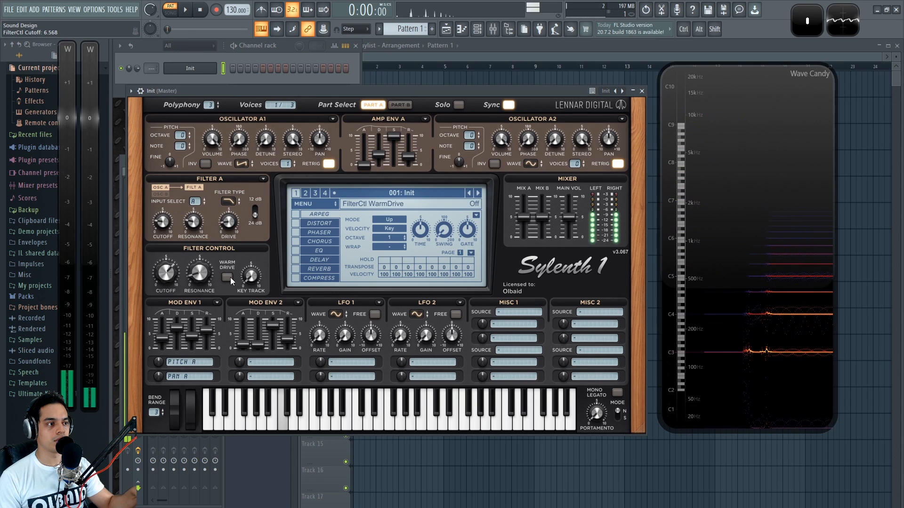
{"action": "left_click", "coordinate": [230, 277]}
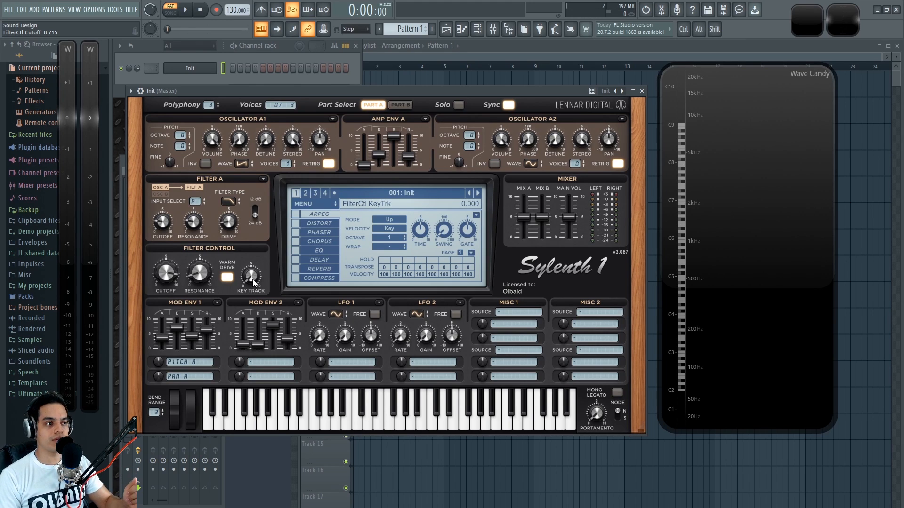
- Try several Filter Control key tracking amounts, including 9.933 and 4.760, with the cutoff adjusted
{"action": "left_click_drag", "start_coordinate": [252, 278], "coordinate": [270, 206]}
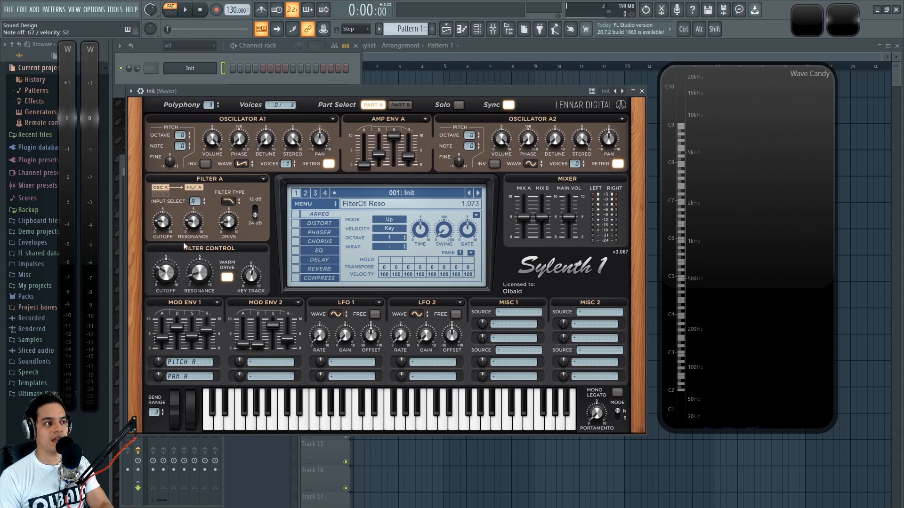
{"action": "left_click_drag", "start_coordinate": [171, 261], "coordinate": [175, 236]}
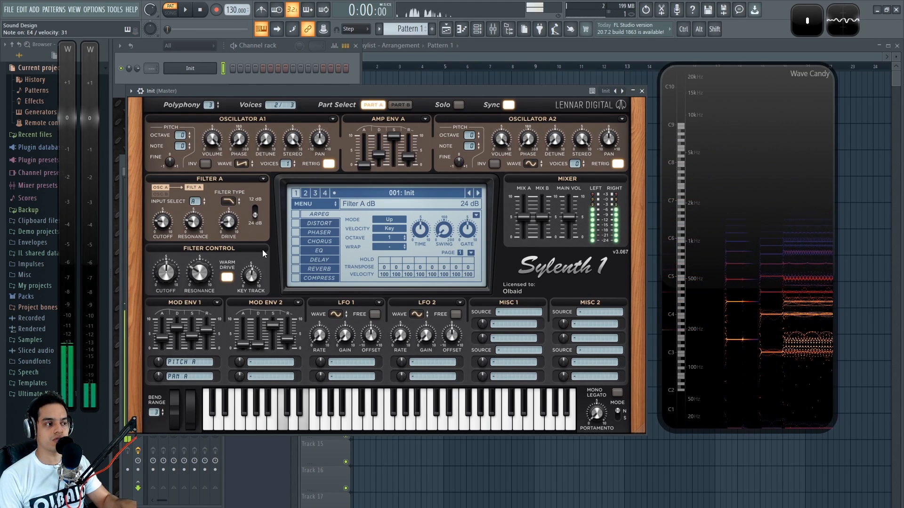
{"action": "left_click_drag", "start_coordinate": [252, 275], "coordinate": [264, 205]}
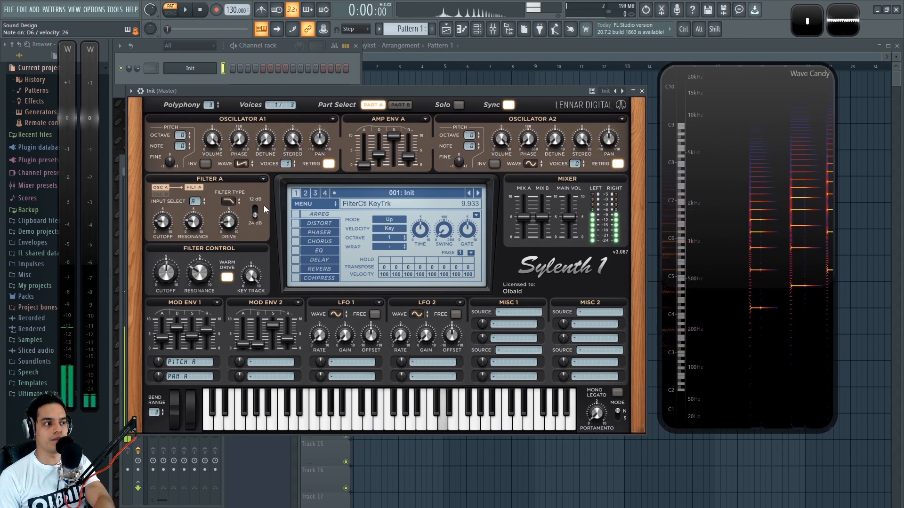
{"action": "left_click", "coordinate": [250, 277], "text": "ctrl"}
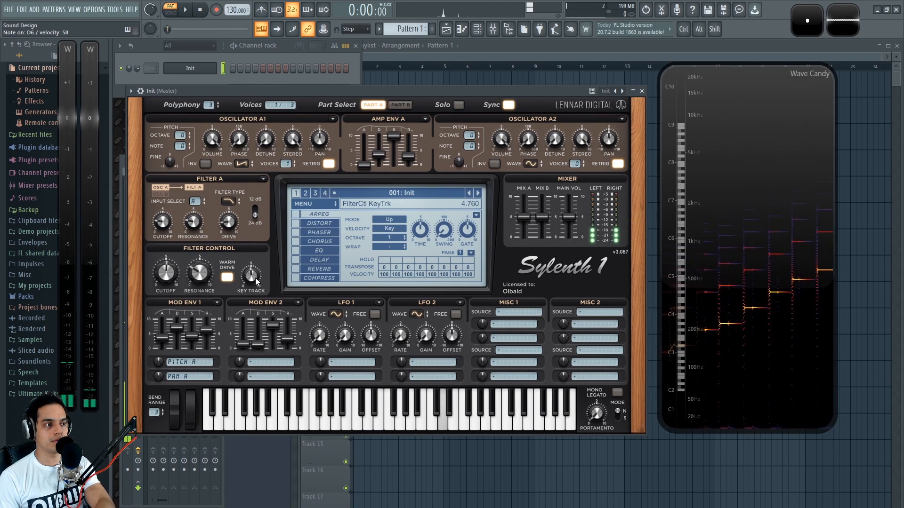
{"action": "scroll", "coordinate": [255, 278], "scroll_direction": "up", "scroll_amount": 2}
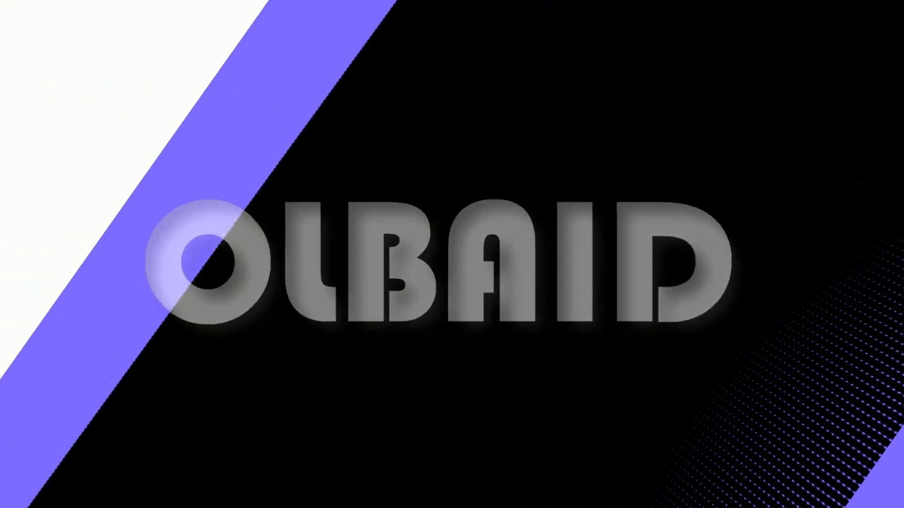
- Shift the synth window slightly and tweak the Filter Control cutoff to about 5.35
{"action": "left_click_drag", "start_coordinate": [169, 272], "coordinate": [193, 363]}
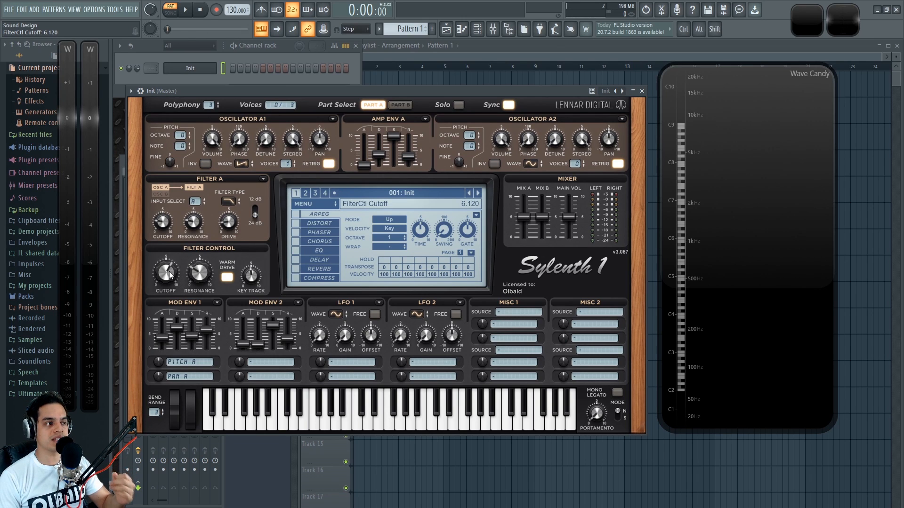
{"action": "left_click_drag", "start_coordinate": [317, 88], "coordinate": [323, 87]}
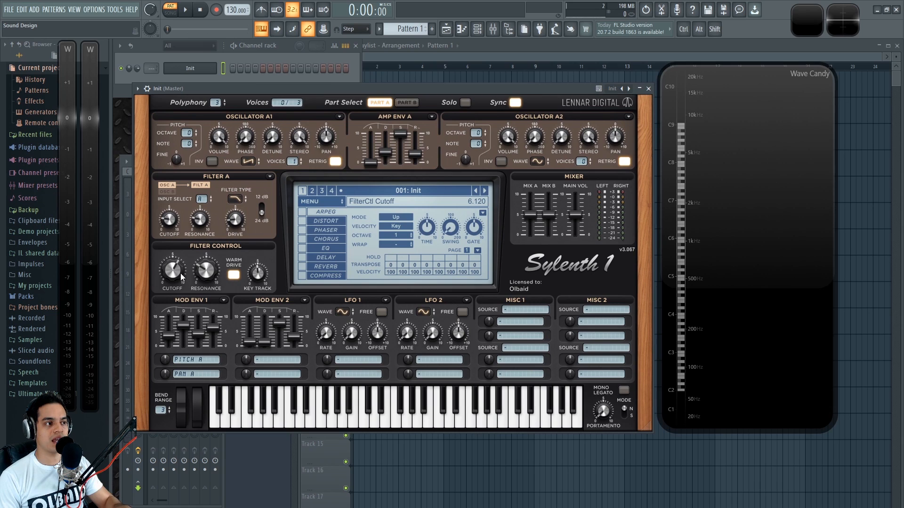
{"action": "left_click_drag", "start_coordinate": [175, 271], "coordinate": [174, 287]}
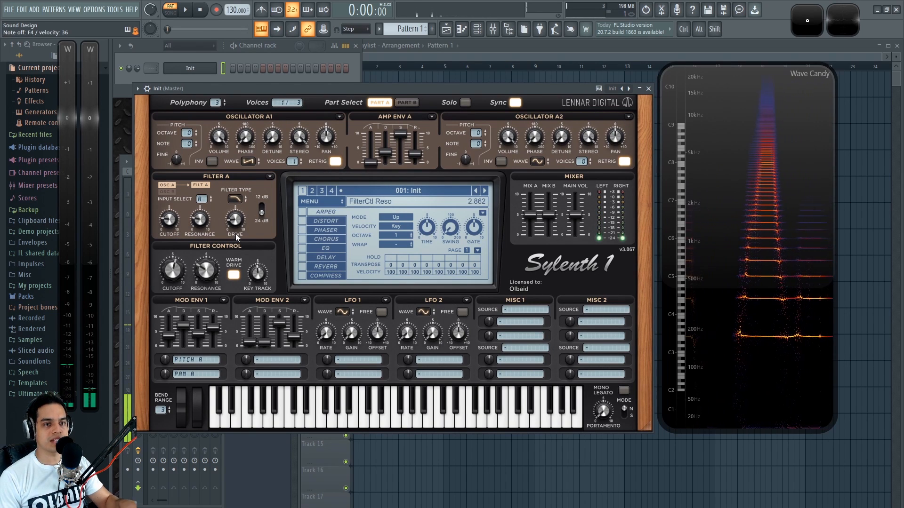
{"action": "right_click", "coordinate": [170, 278]}
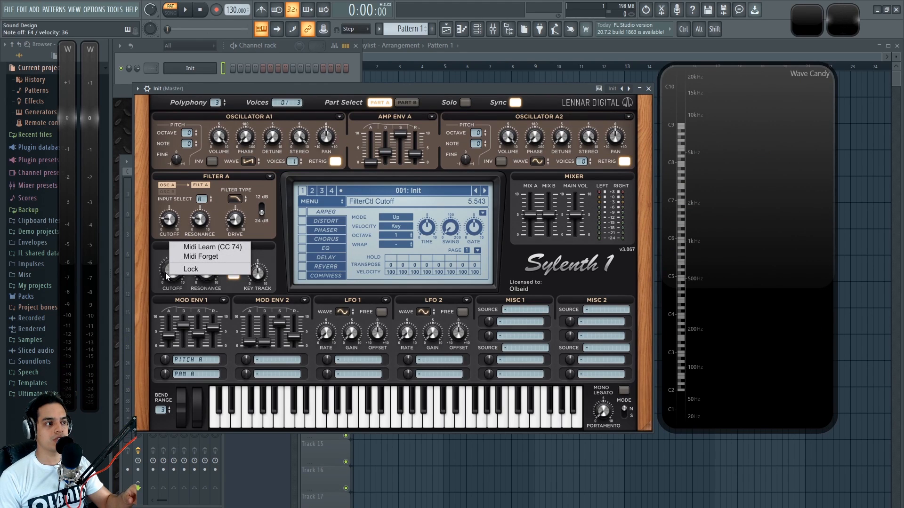
{"action": "left_click", "coordinate": [165, 272]}
{"action": "mouse_move", "coordinate": [168, 273]}
{"action": "left_mouse_down"}
{"action": "mouse_move", "coordinate": [180, 307]}
{"action": "mouse_move", "coordinate": [176, 259]}
{"action": "left_mouse_up"}
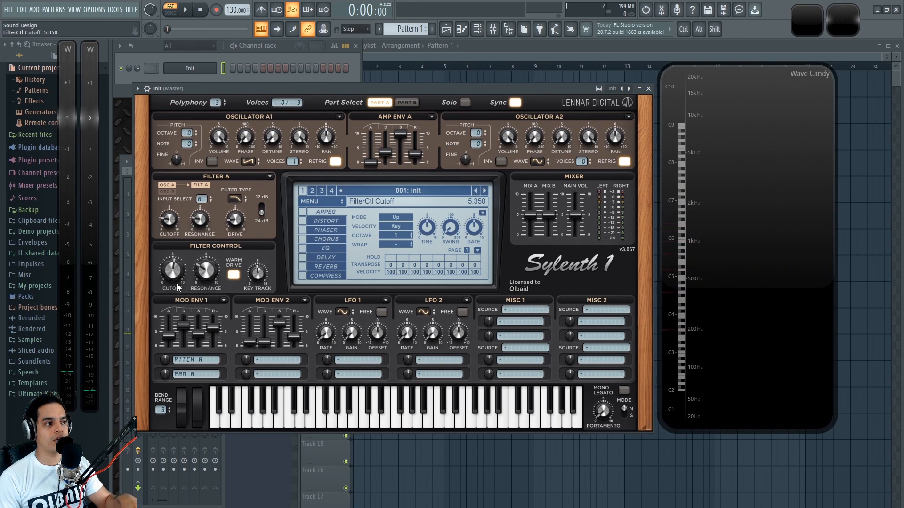
- Create an automation clip for the last tweaked parameter, the Filter Control cutoff
{"action": "left_click", "coordinate": [114, 13]}
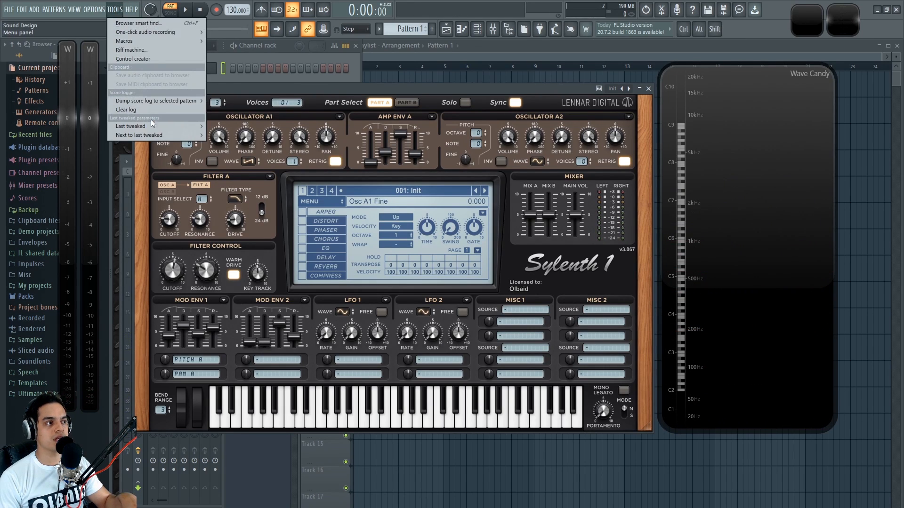
{"action": "mouse_move", "coordinate": [140, 126]}
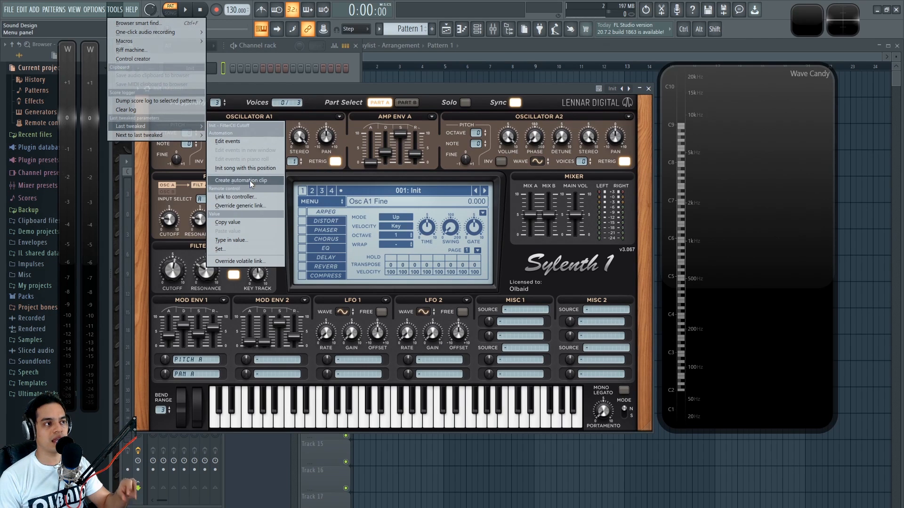
{"action": "left_click", "coordinate": [250, 179]}
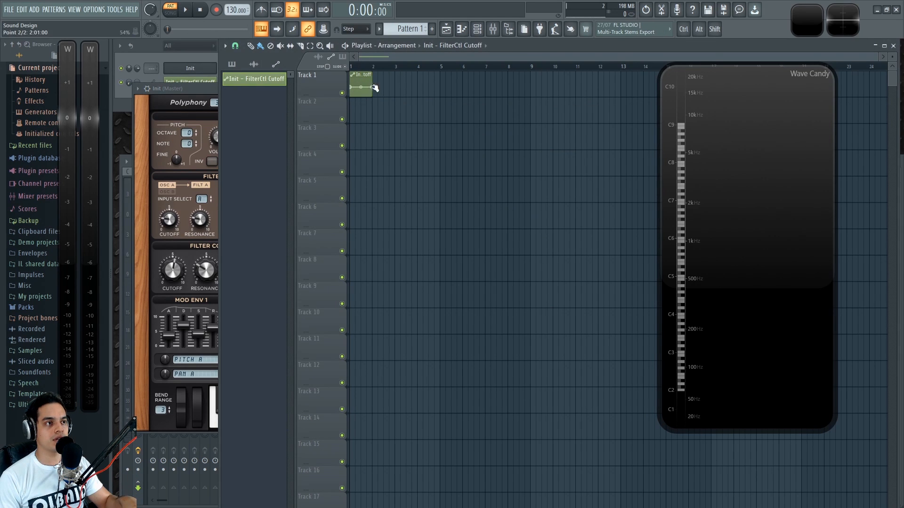
- Enlarge track 1 and add three points to the cutoff automation clip, shaping a dip, a peak and another dip
{"action": "left_click_drag", "start_coordinate": [329, 97], "coordinate": [335, 136]}
{"action": "scroll", "coordinate": [372, 63], "scroll_direction": "up", "scroll_amount": 7}
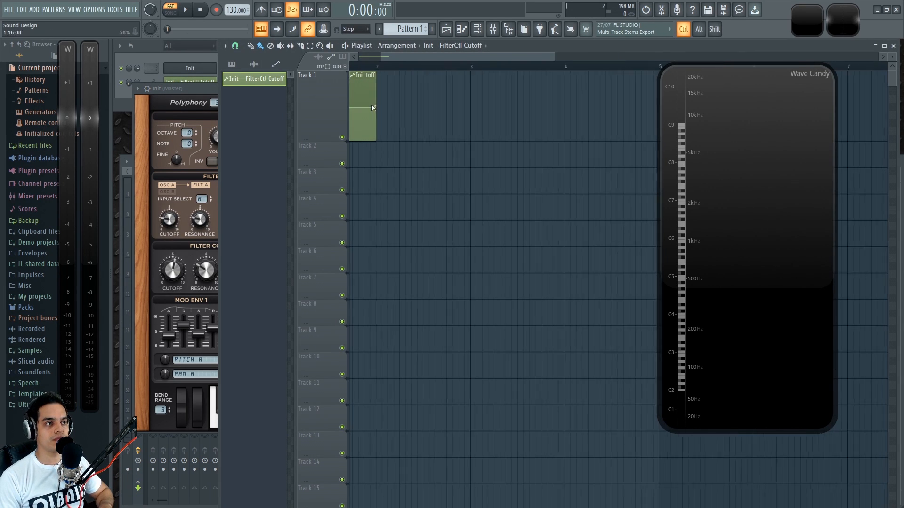
{"action": "right_click", "coordinate": [378, 122]}
{"action": "right_click", "coordinate": [387, 96]}
{"action": "right_click", "coordinate": [424, 124]}
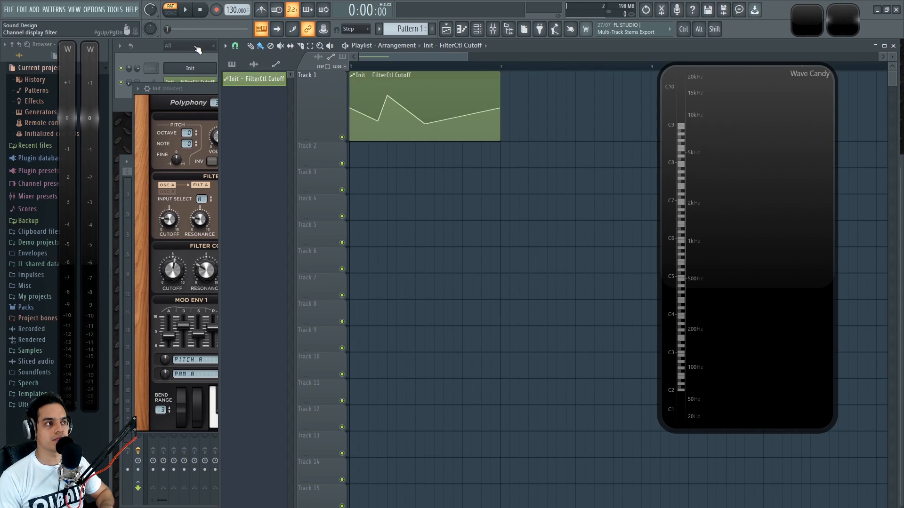
- Play the cutoff automation in song mode with the synth window in front, and return to pattern mode
{"action": "left_click", "coordinate": [155, 47]}
{"action": "left_click", "coordinate": [171, 11]}
{"action": "key", "text": "space"}
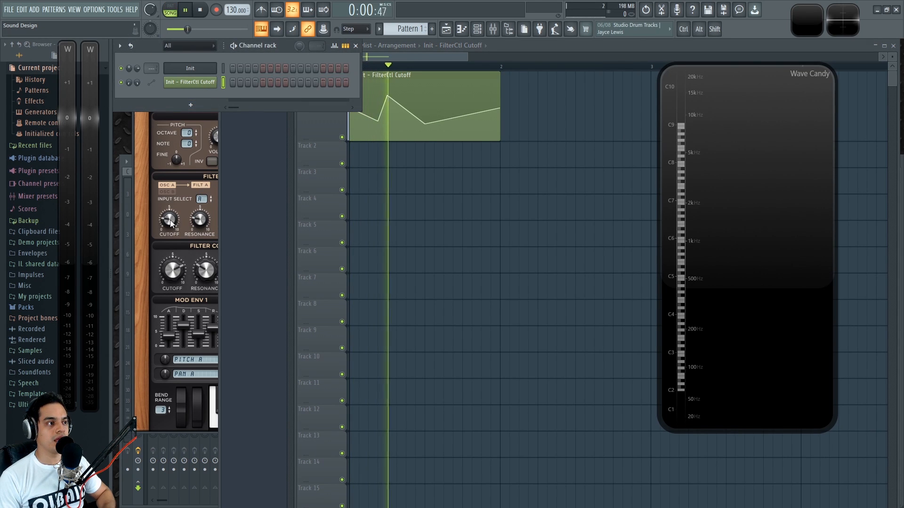
{"action": "left_click", "coordinate": [140, 224]}
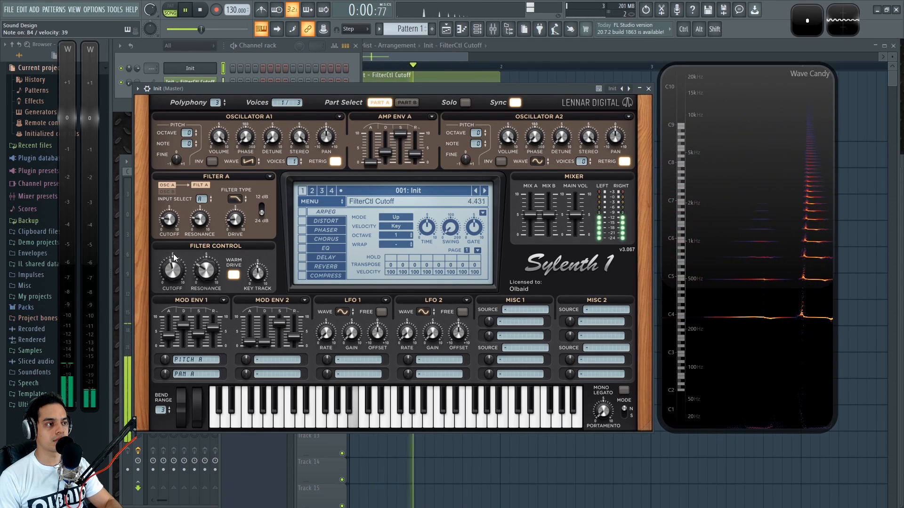
{"action": "left_click", "coordinate": [173, 13]}
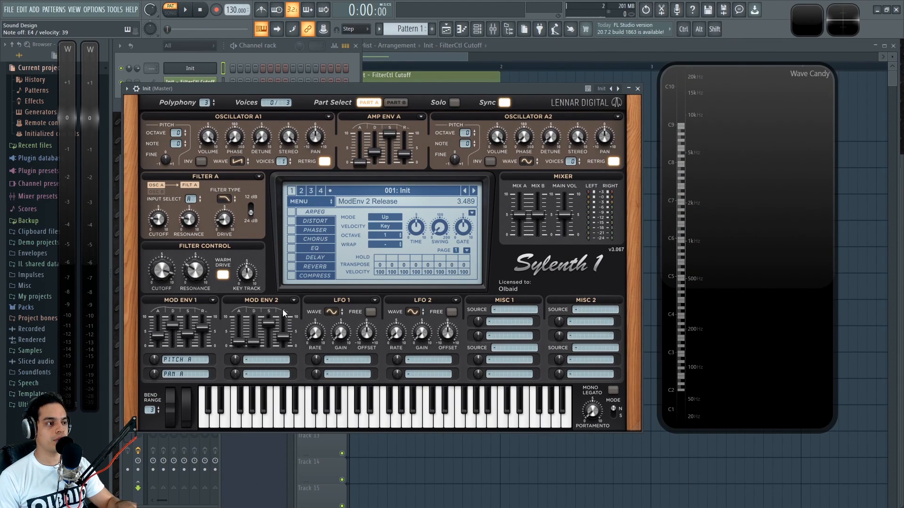
- View which envelopes Mod Env 1's settings can be copied to, without copying them
{"action": "left_click", "coordinate": [213, 300]}
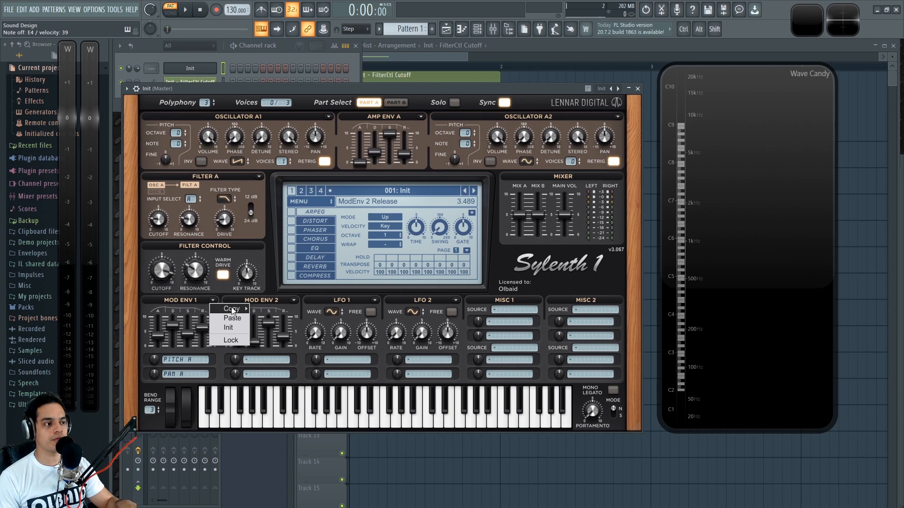
{"action": "mouse_move", "coordinate": [233, 307]}
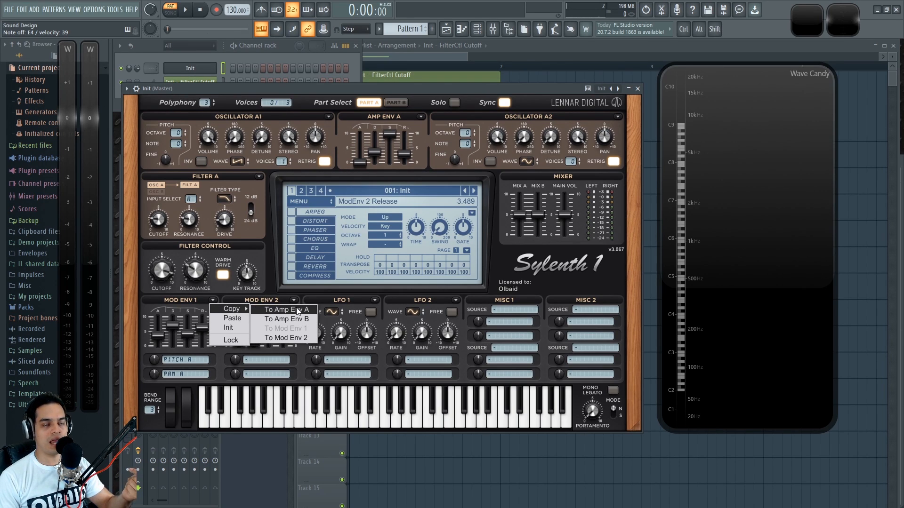
{"action": "left_click", "coordinate": [312, 93]}
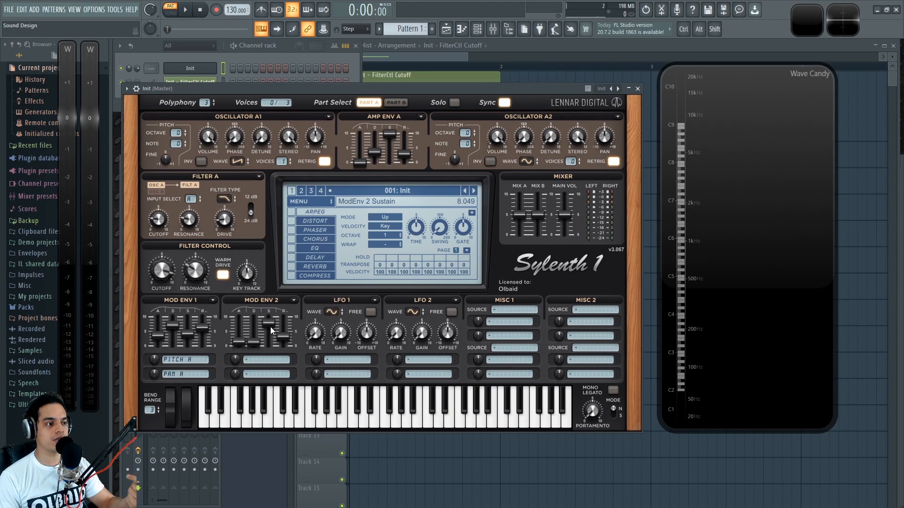
- Assign Phaser Frequency to the first modulation destination of Mod Env 2 and review the other available destinations
{"action": "left_click", "coordinate": [256, 357]}
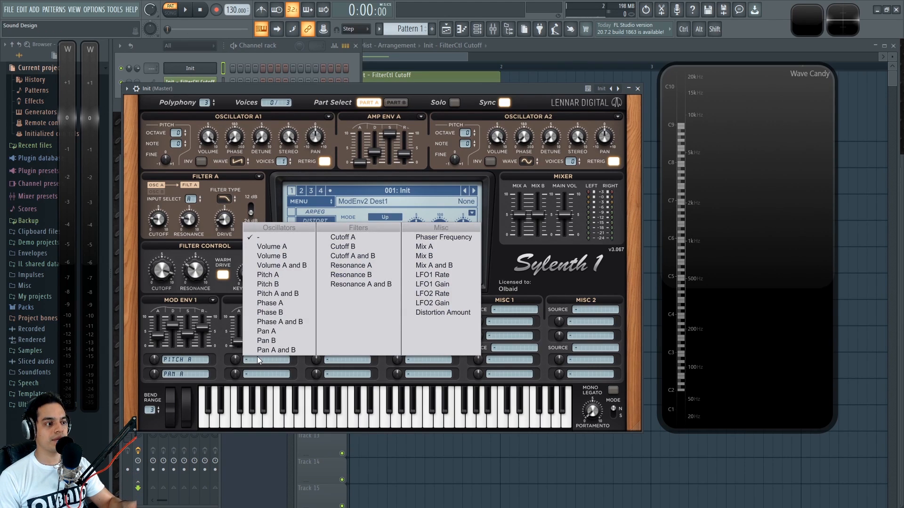
{"action": "left_click", "coordinate": [444, 237]}
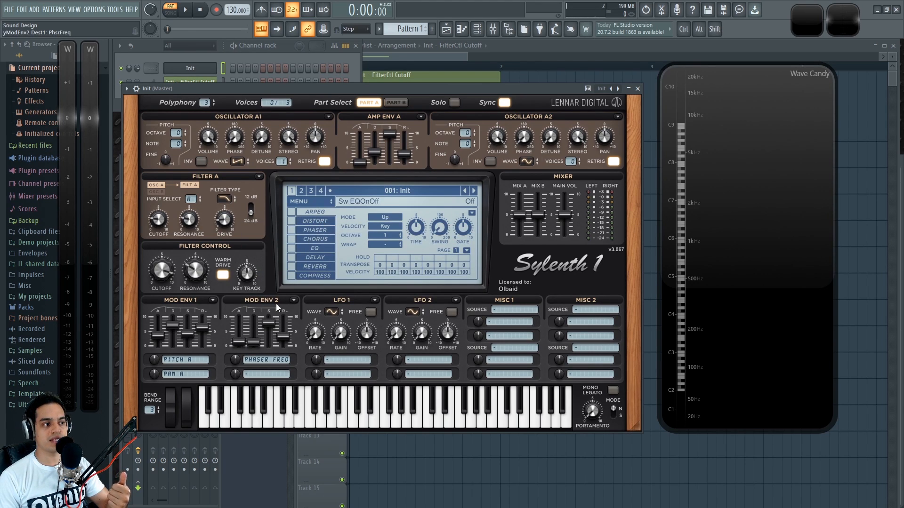
{"action": "left_click", "coordinate": [269, 359]}
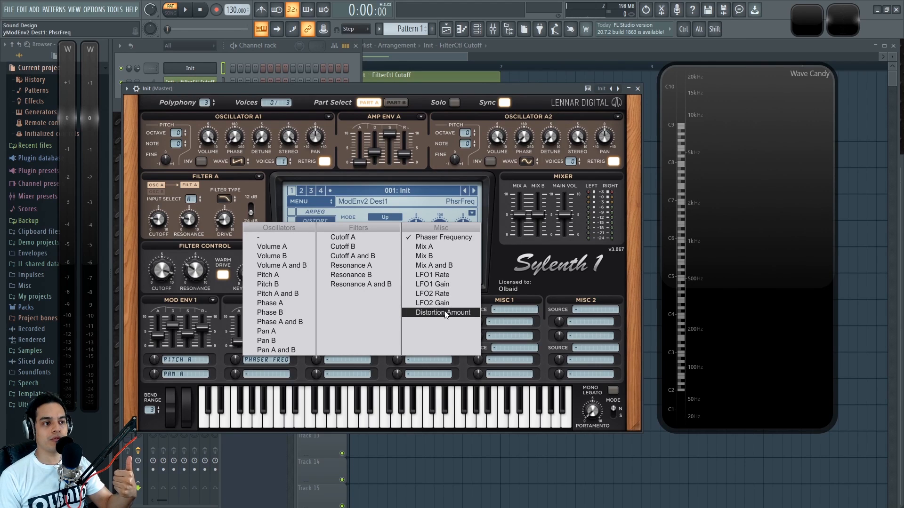
{"action": "left_click", "coordinate": [437, 87]}
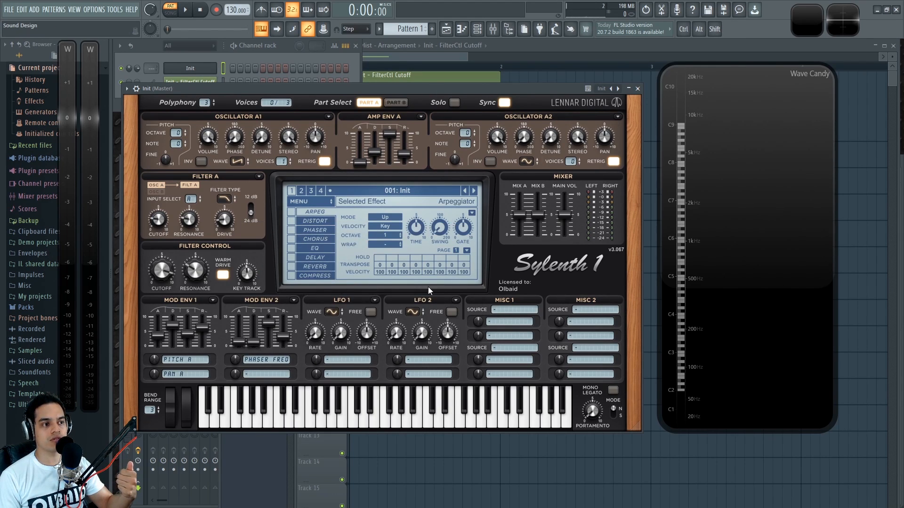